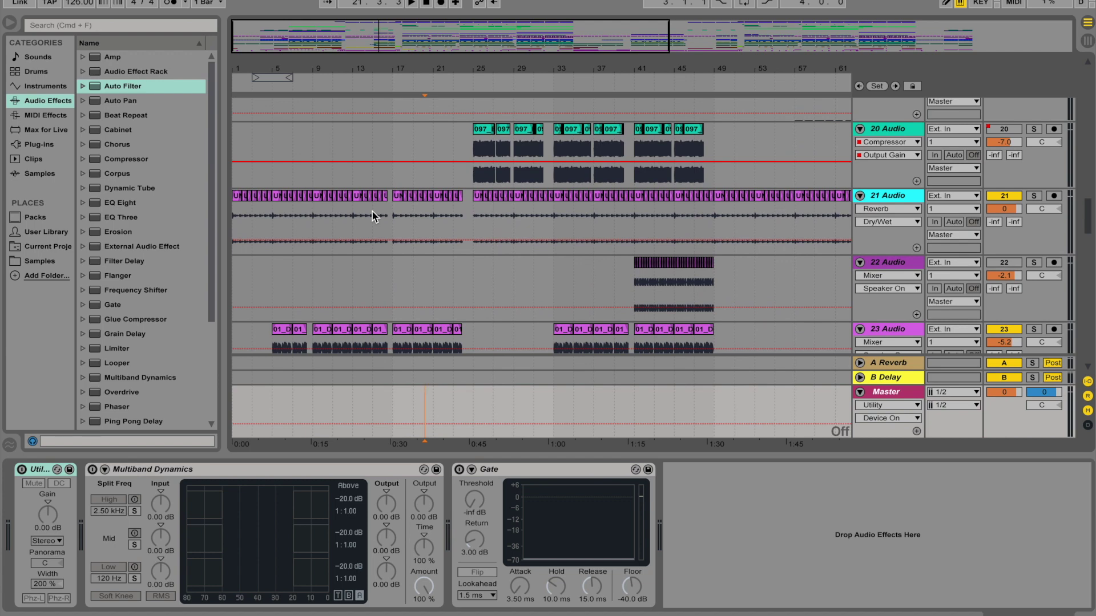
scroll(372, 210, up, 6)
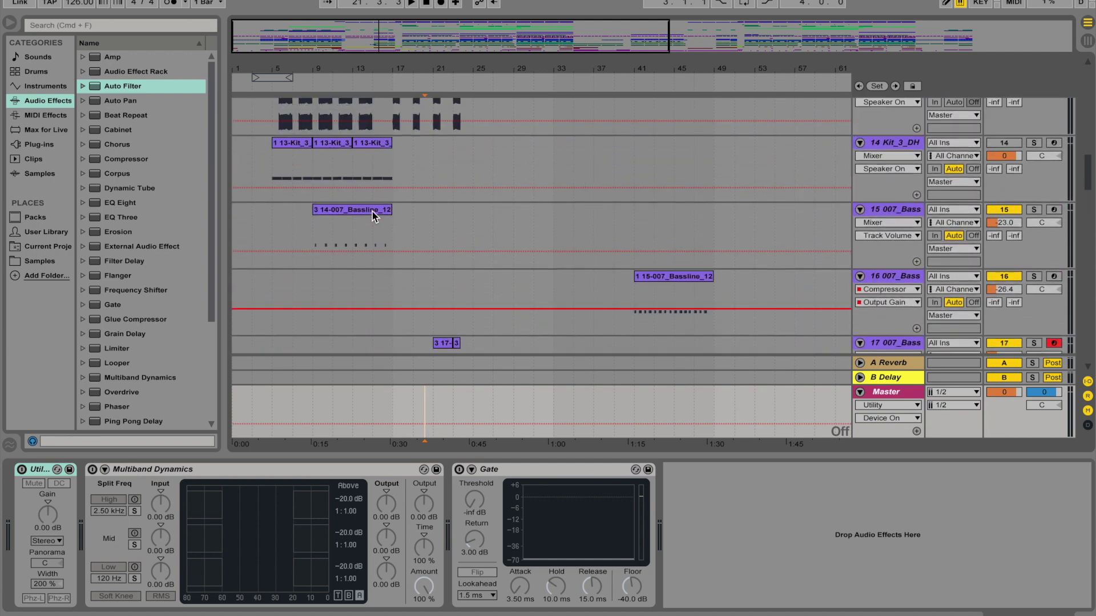
Zoom in around bar 3 and bring up track 13's two EQ Eights and Auto Filter
drag(254, 69, 253, 108)
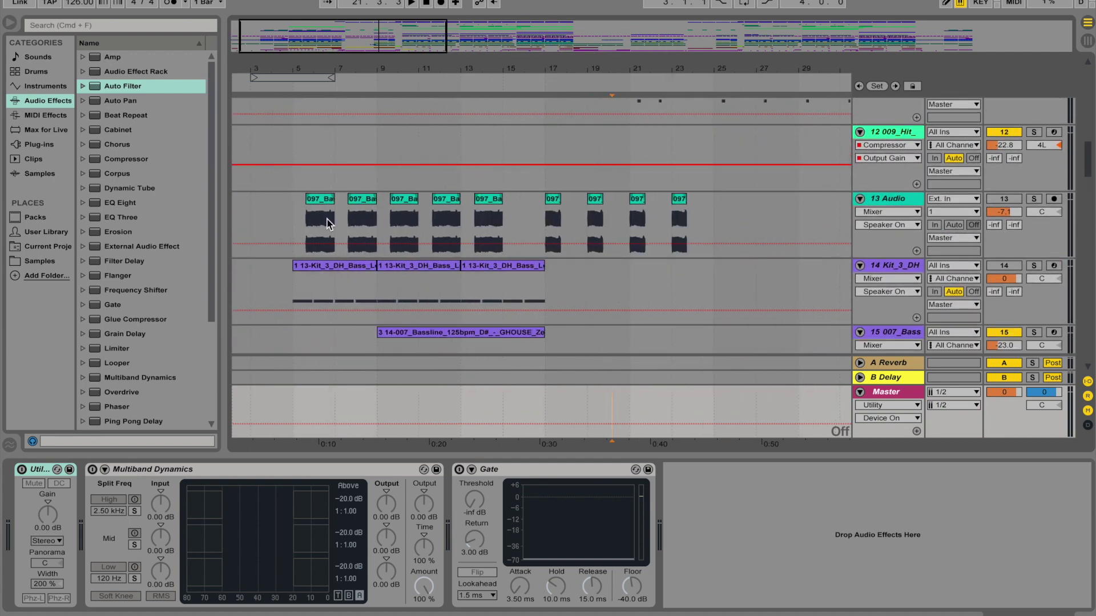
click(304, 220)
scroll(368, 234, down, 12)
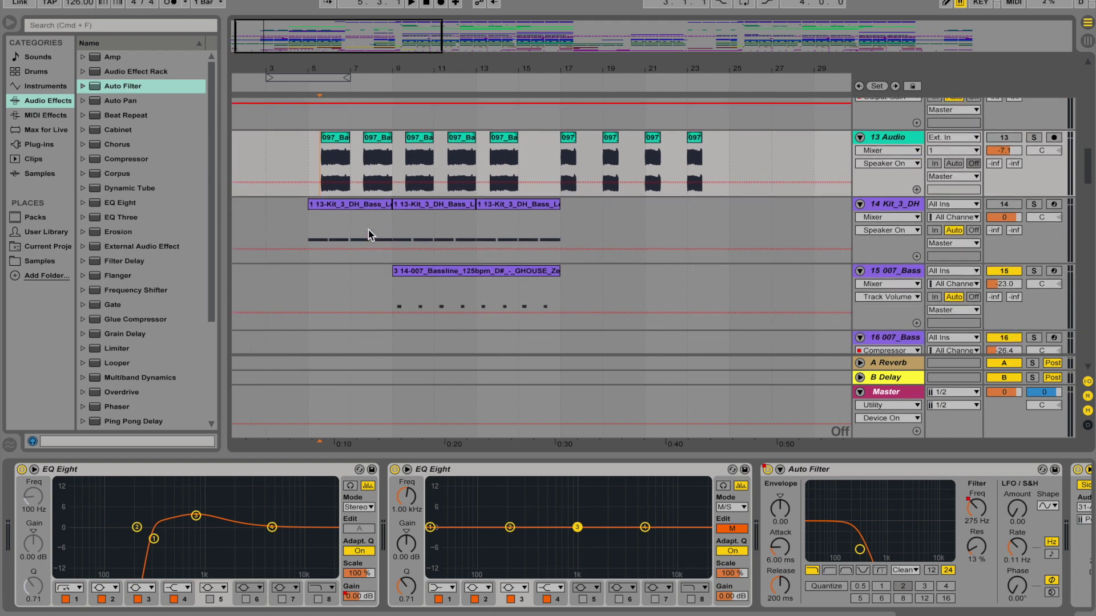
scroll(368, 230, down, 15)
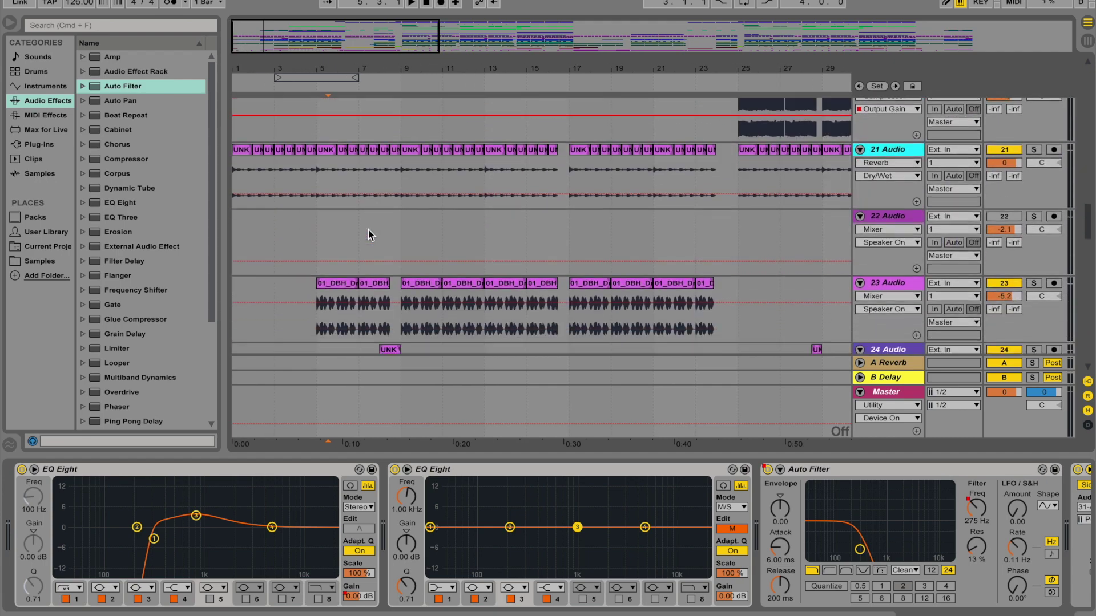
scroll(369, 234, down, 10)
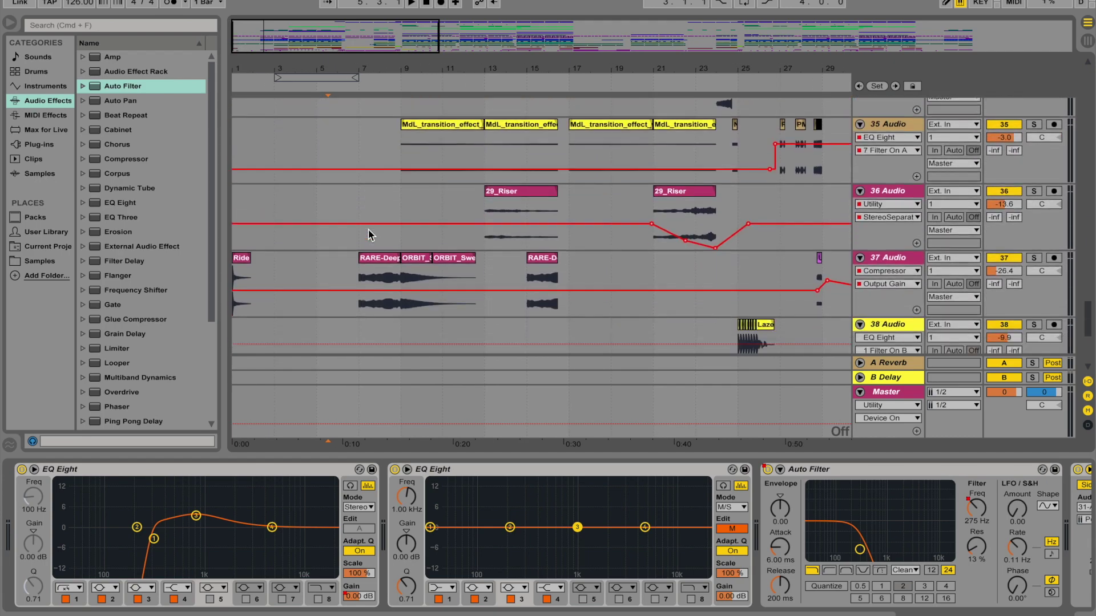
Zoom the arrangement out, then in on bars 17–39, then back out to bars 1–49
key(minus)
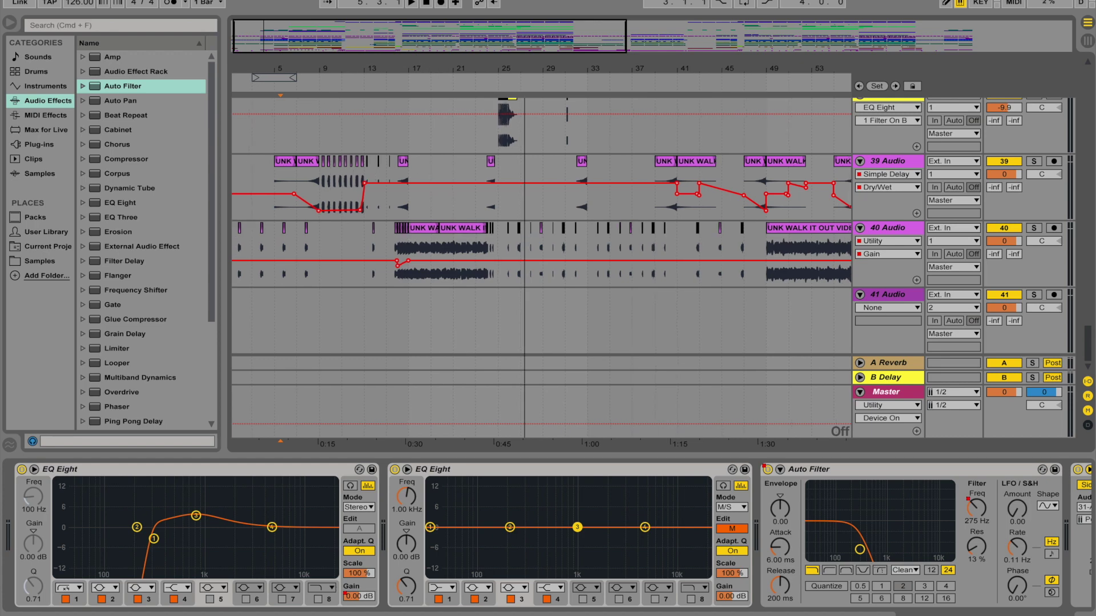
key(plus)
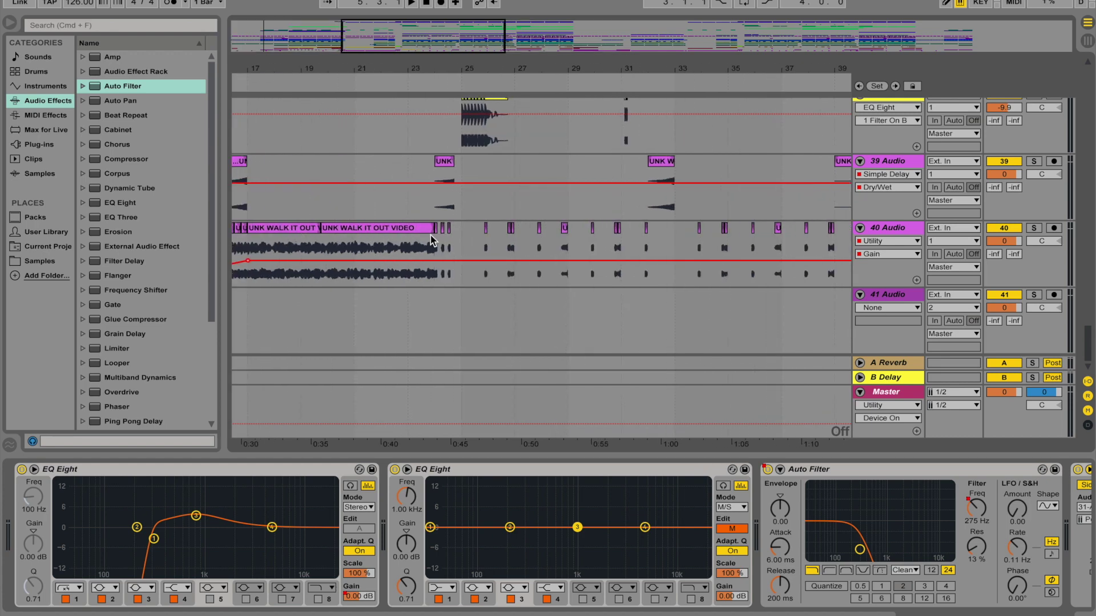
scroll(430, 235, right, 10)
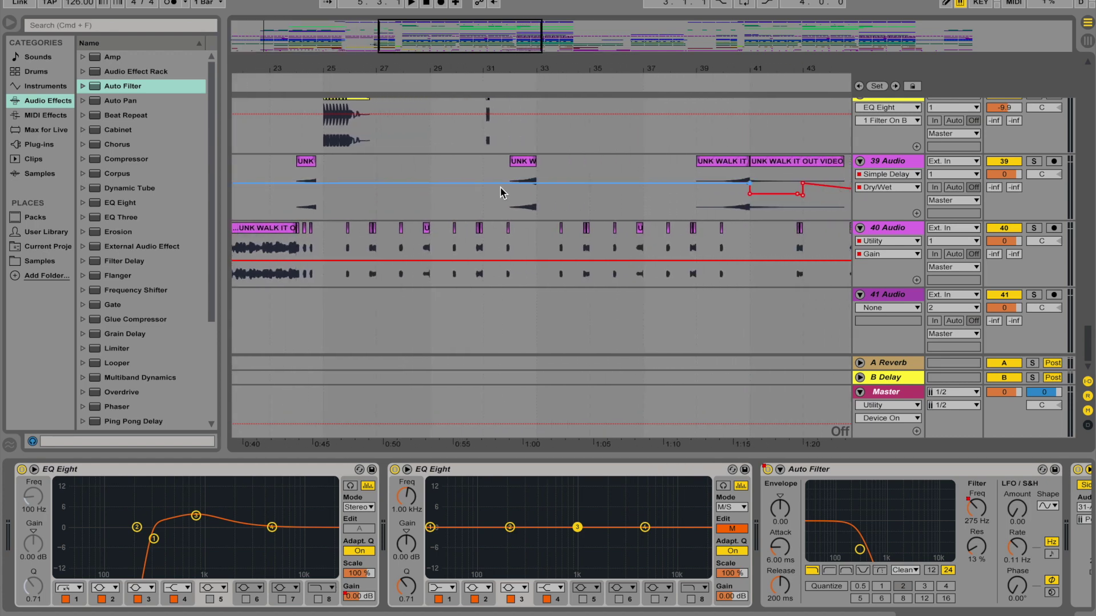
drag(441, 40, 441, 11)
scroll(416, 200, left, 10)
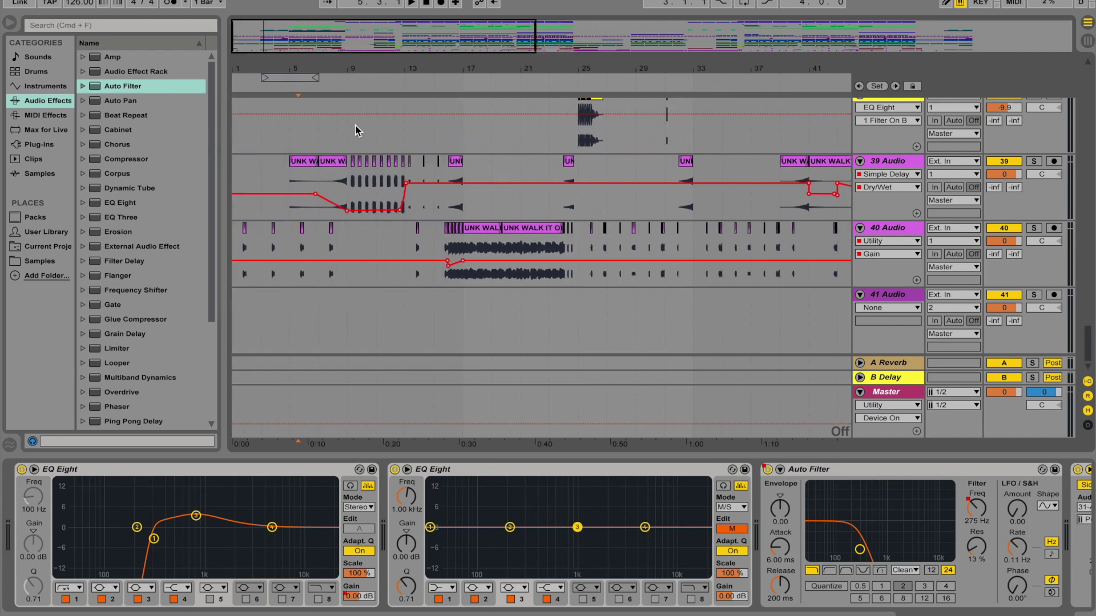
key(minus)
Scroll back up and zoom in on the opening bars to look over the tracks
scroll(328, 179, up, 10)
scroll(328, 179, up, 15)
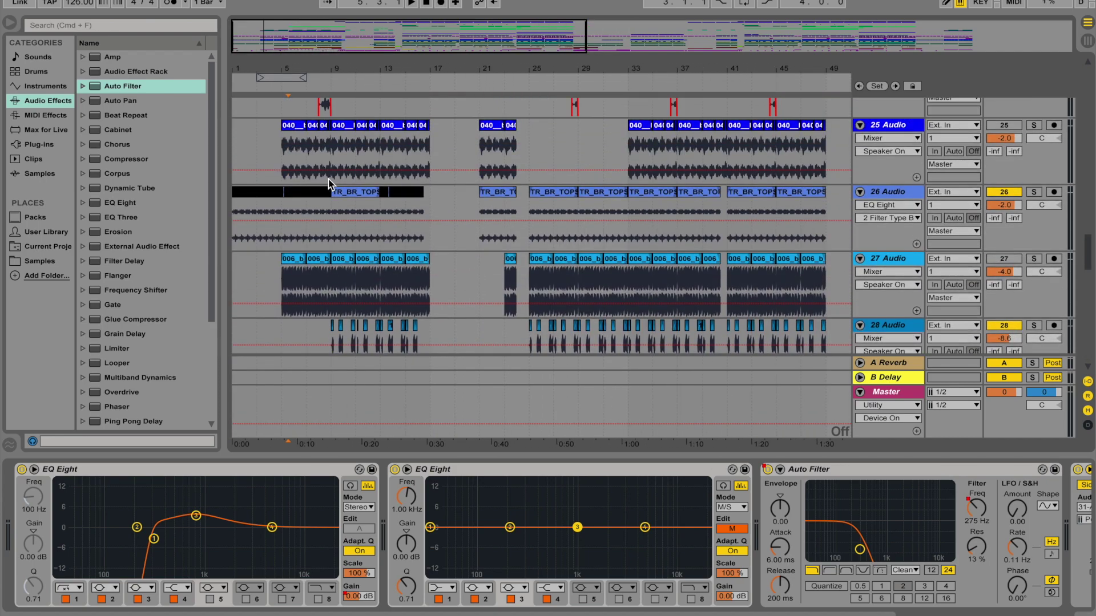
scroll(329, 185, up, 4)
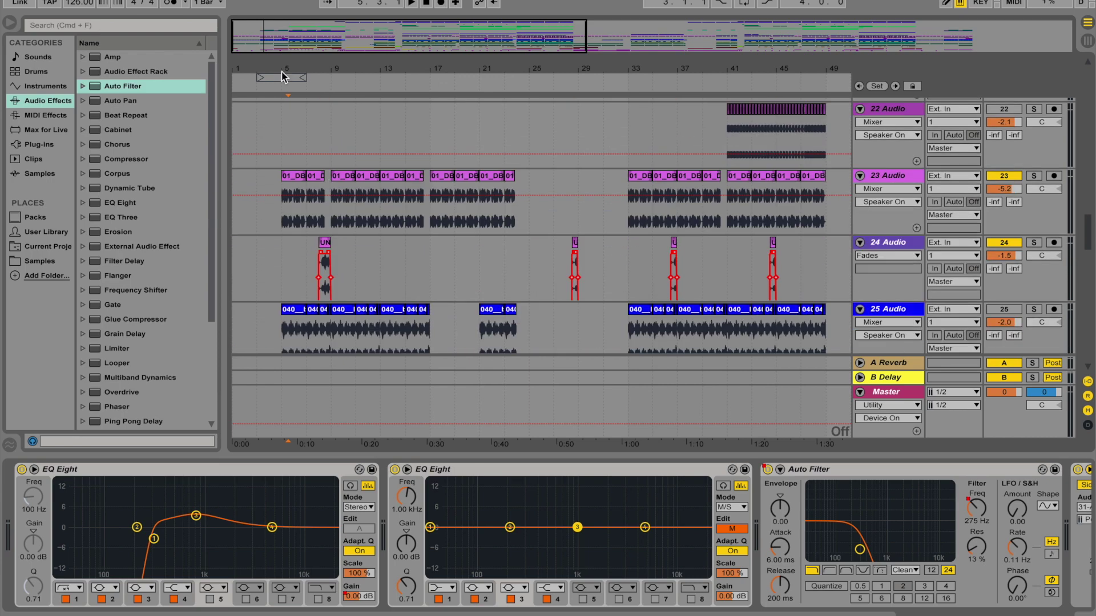
key(plus)
scroll(294, 215, up, 5)
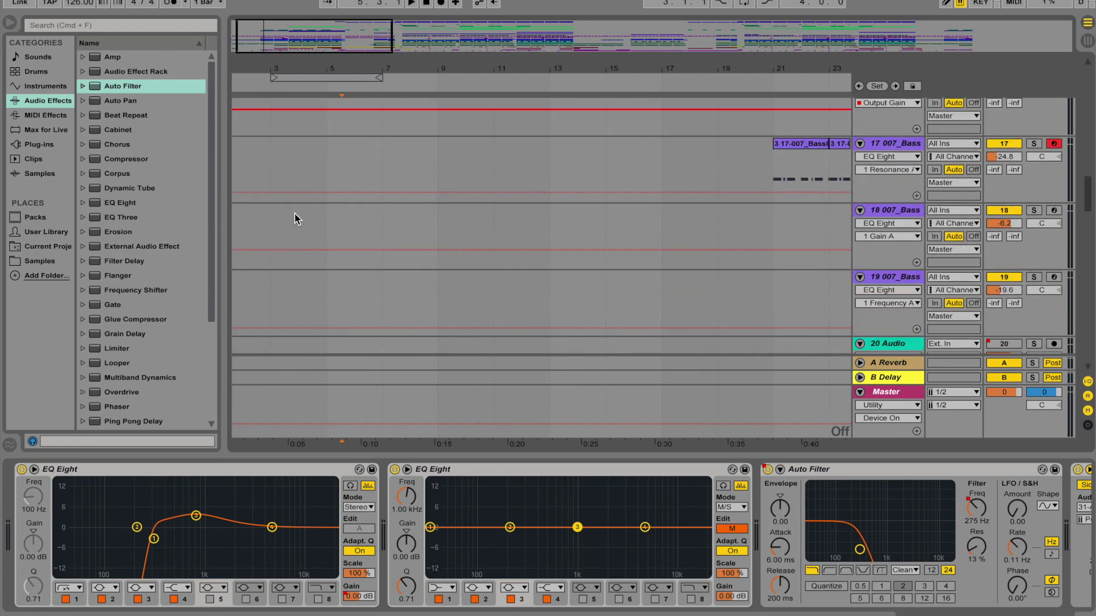
scroll(294, 215, down, 2)
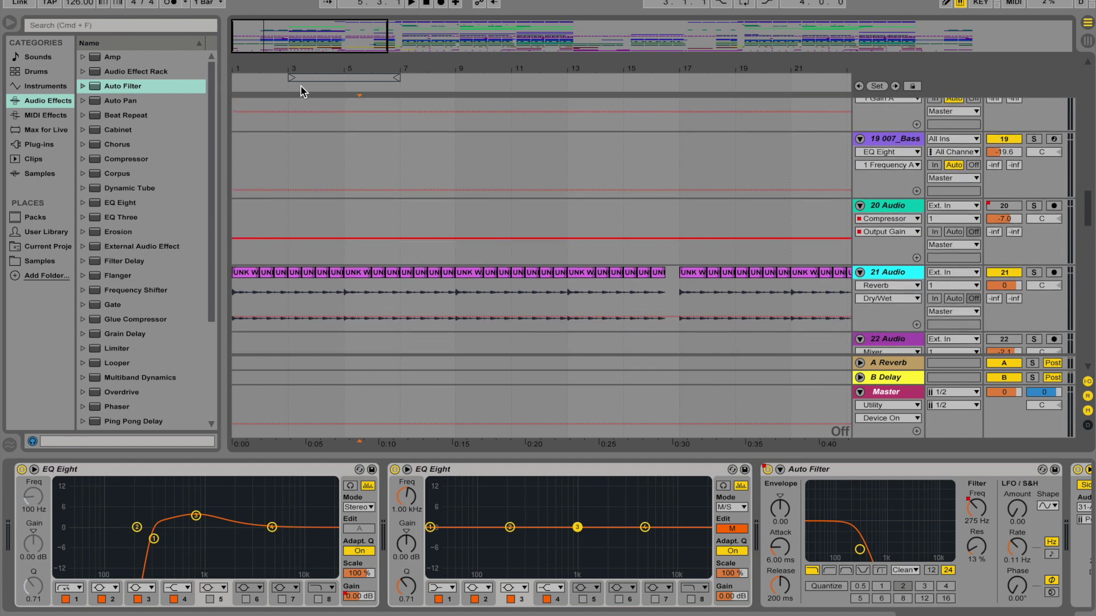
drag(298, 45, 349, 35)
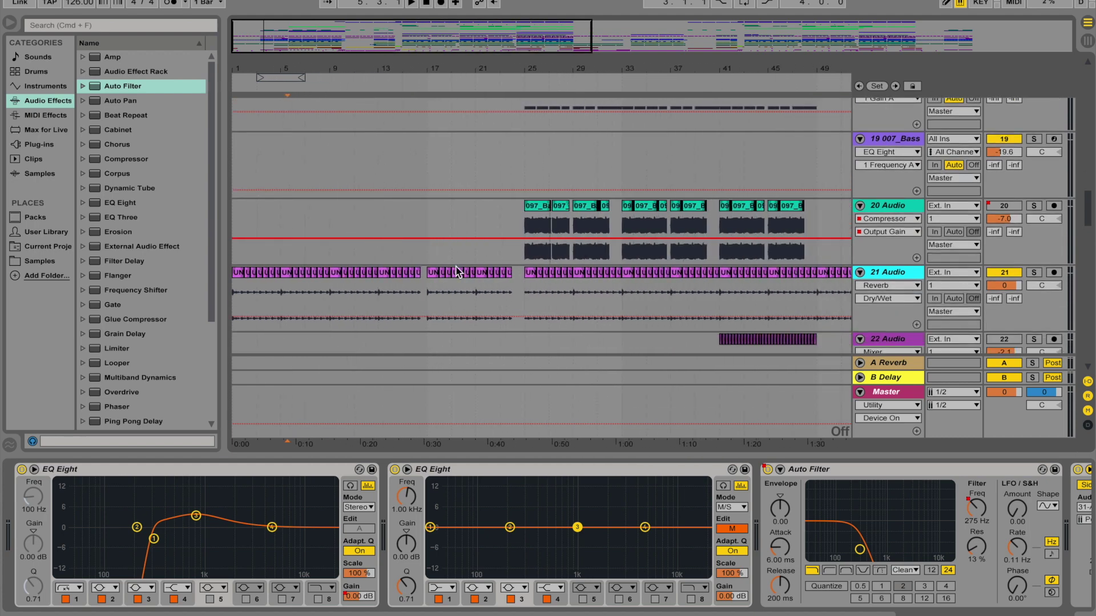
scroll(550, 317, right, 10)
scroll(549, 294, left, 10)
Solo track 21 and play it from near bar 5 with the volume raised, then stop
click(1027, 279)
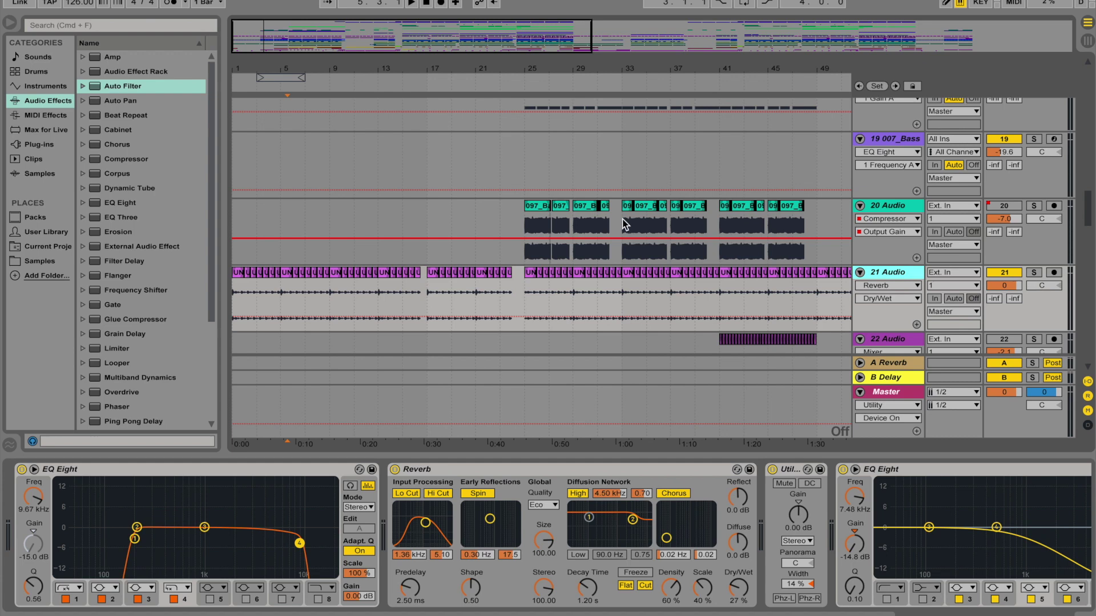
click(1033, 273)
key(XF86AudioRaiseVolume)
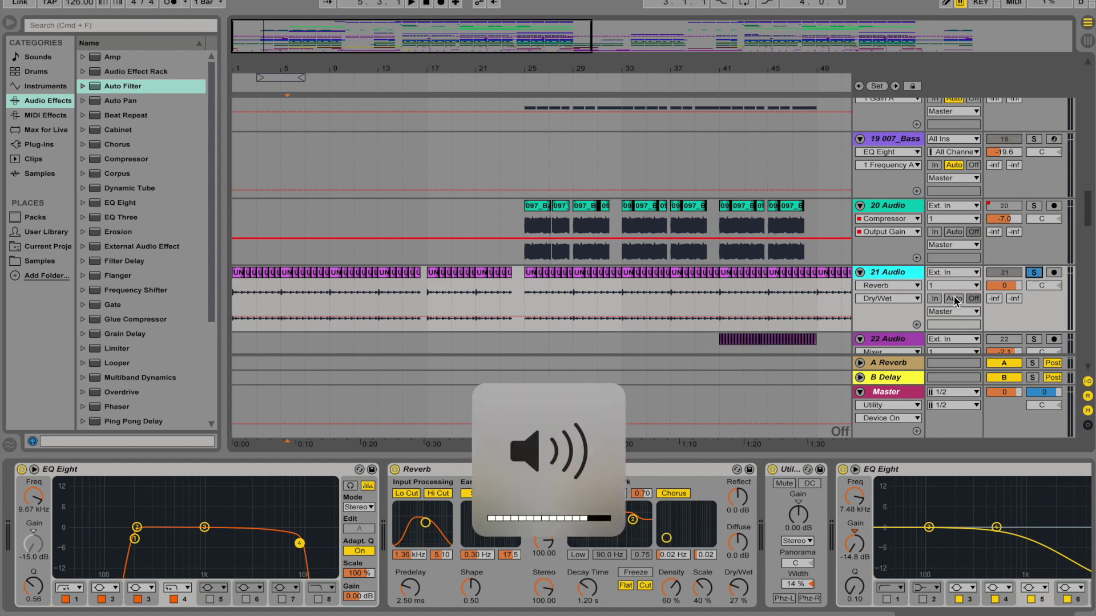
click(281, 297)
key(space)
key(XF86AudioRaiseVolume)
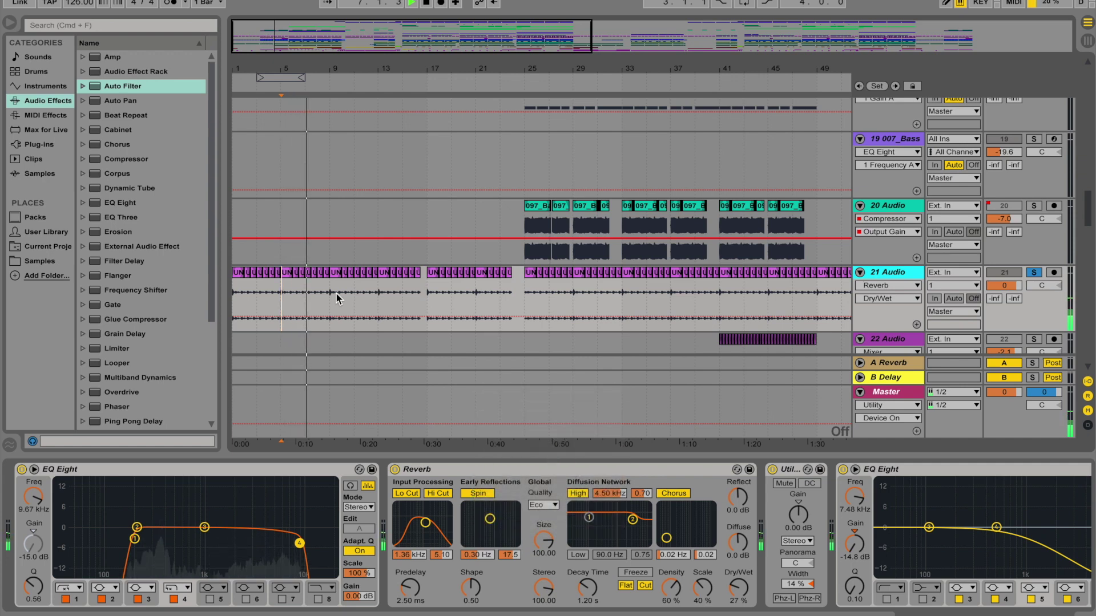
key(space)
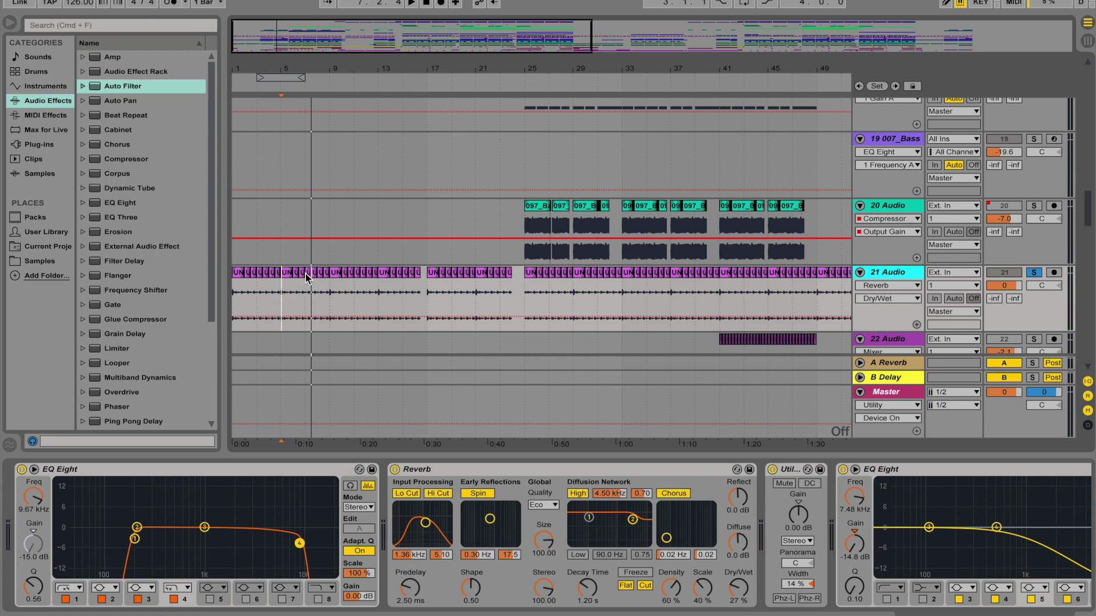
Un-solo track 21 and bring up track 40's Reverb and EQ Eight chain
scroll(445, 274, down, 3)
click(1032, 197)
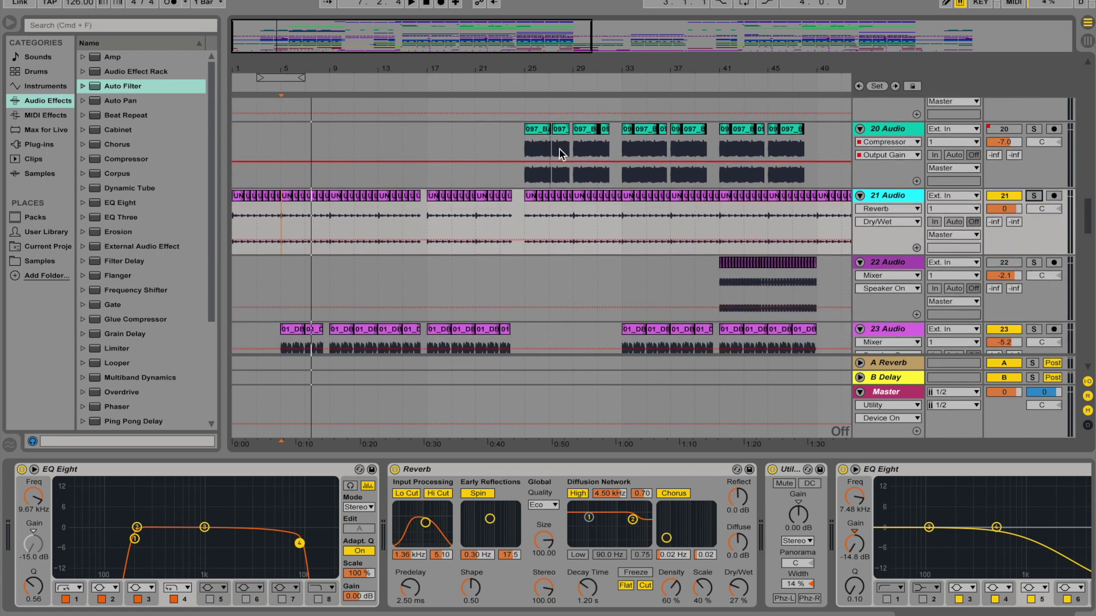
scroll(313, 238, down, 20)
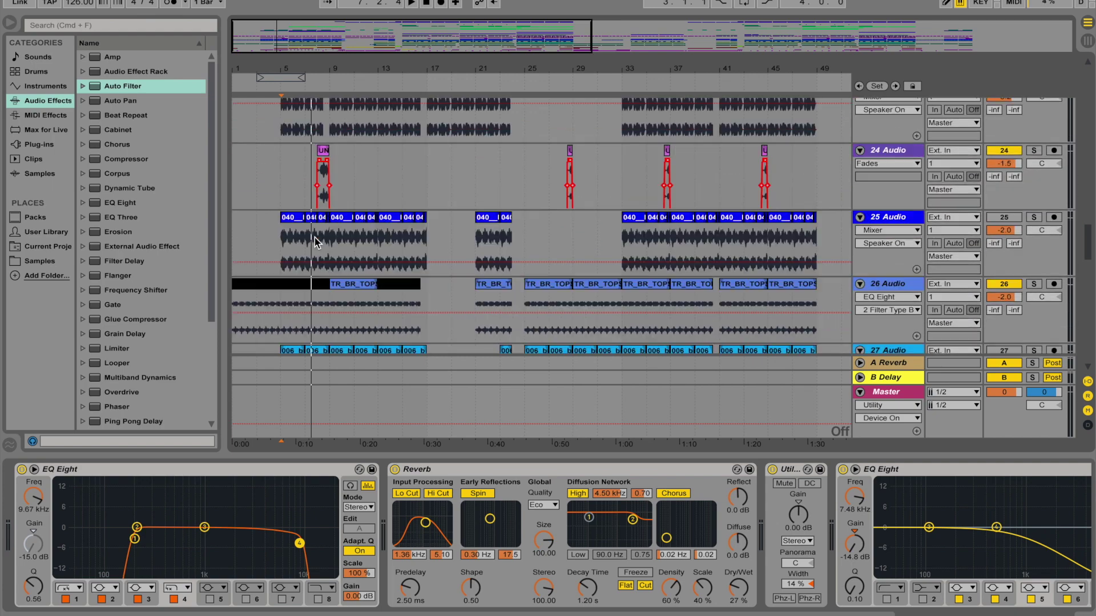
drag(255, 49, 255, 41)
click(394, 239)
scroll(391, 245, up, 3)
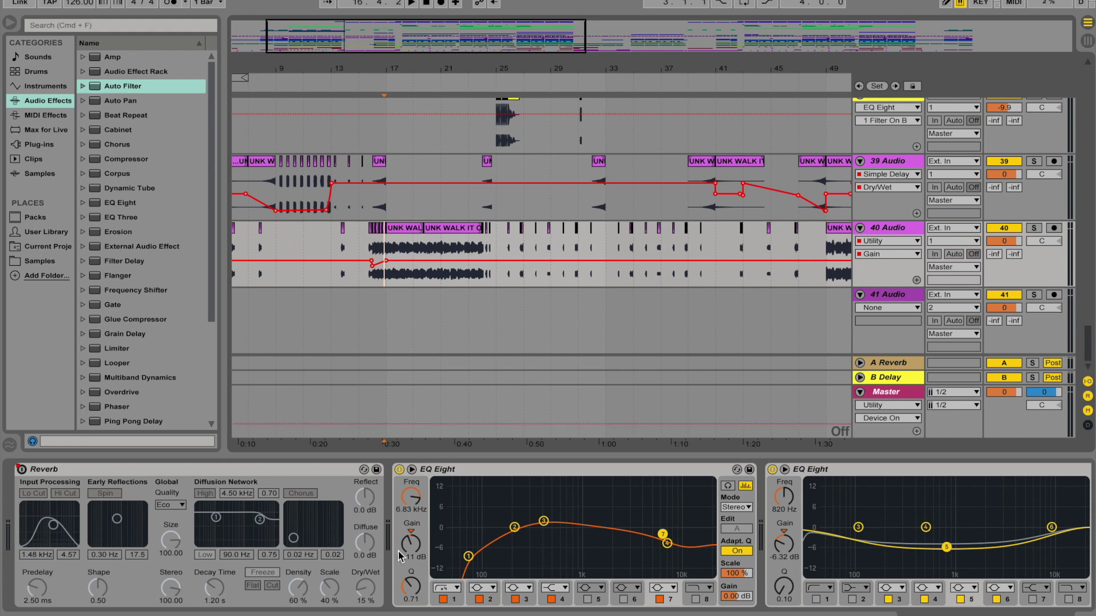
Select the first band of track 40's EQ and show its band 1 frequency automation
scroll(401, 556, right, 7)
scroll(401, 556, left, 6)
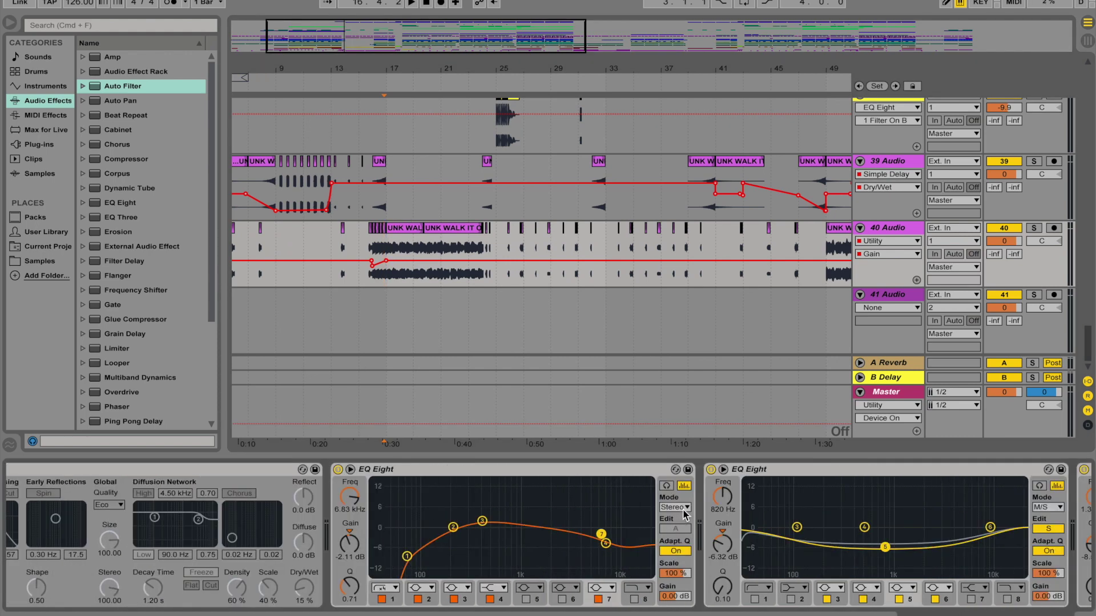
click(407, 557)
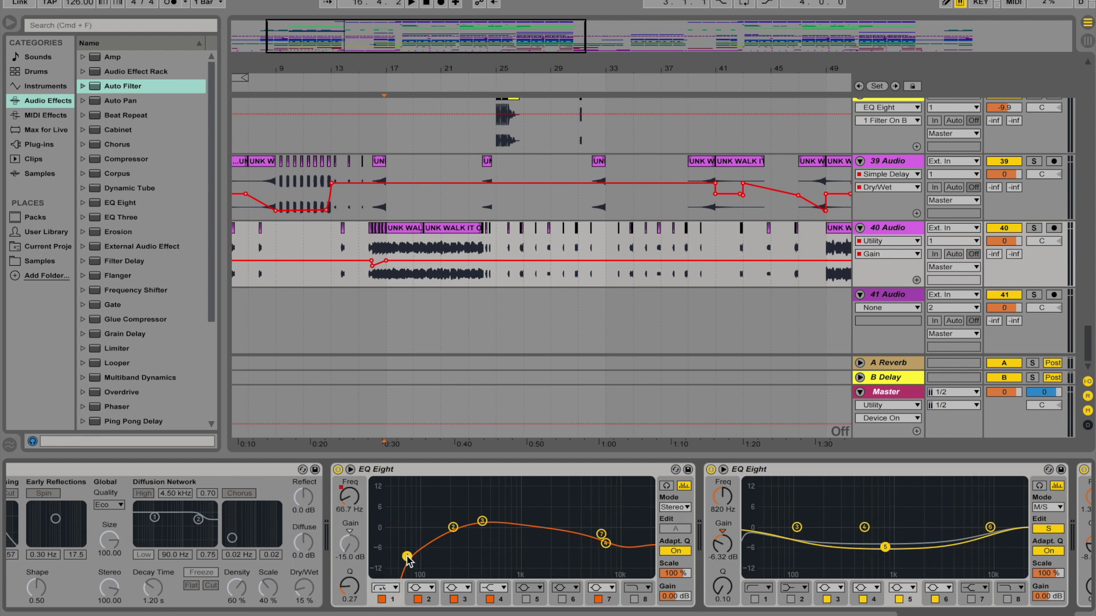
click(351, 504)
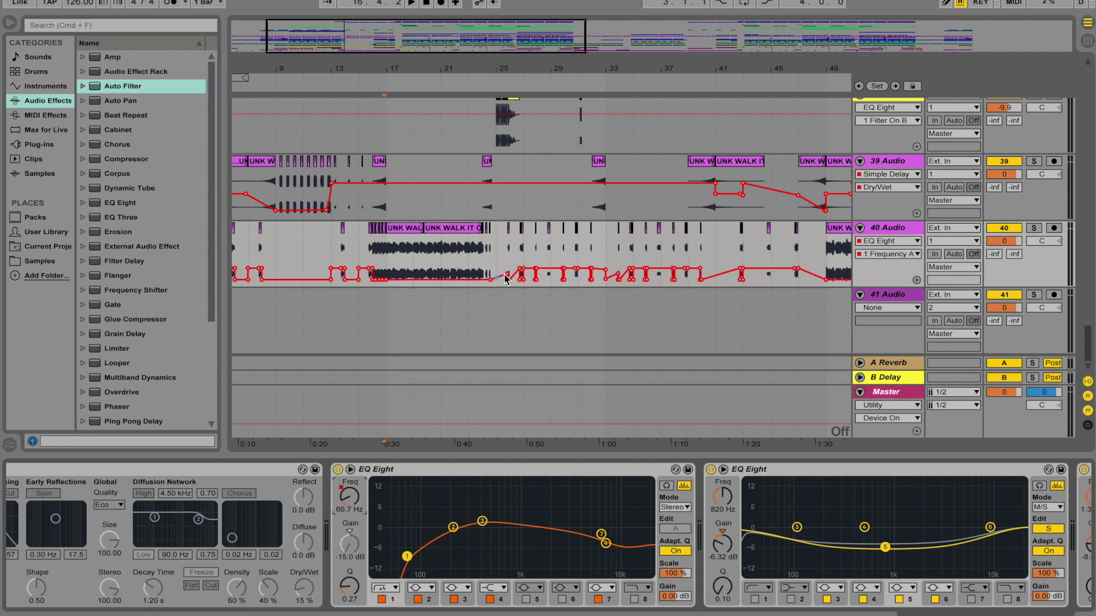
Zoom and scroll across bars 5–28, then show the Master's Utility, Multiband Dynamics and Gate
scroll(498, 279, right, 5)
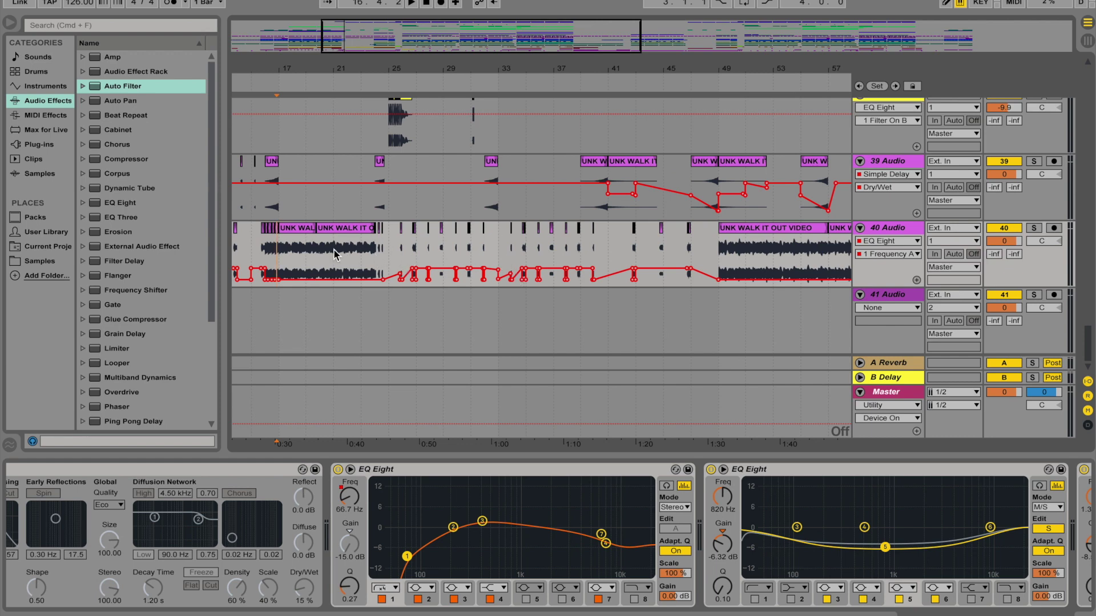
drag(331, 38, 330, 100)
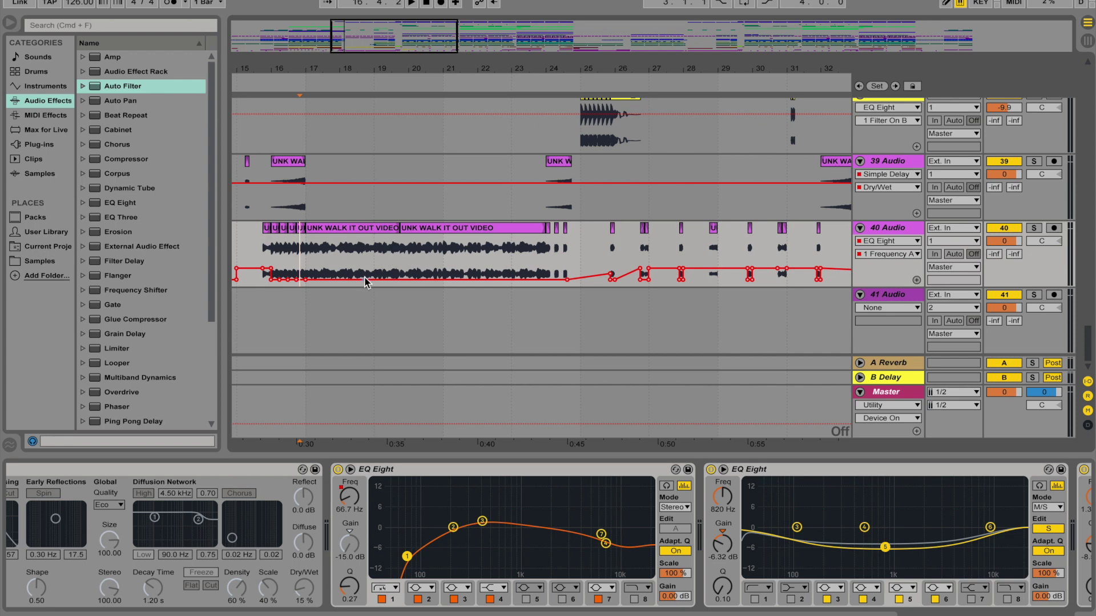
scroll(523, 285, right, 3)
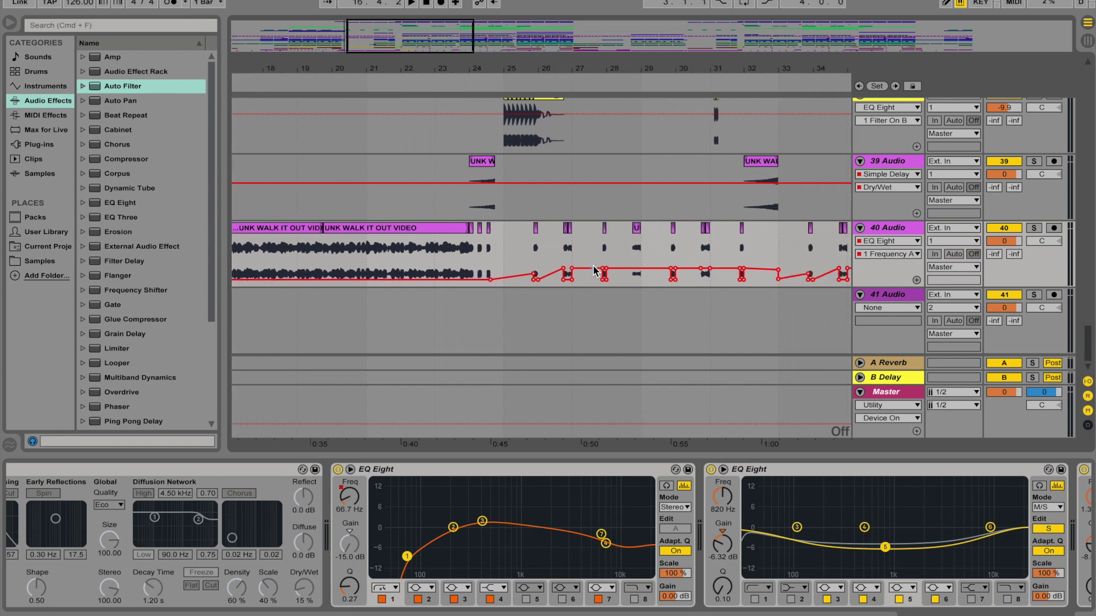
scroll(594, 271, right, 10)
scroll(577, 271, right, 10)
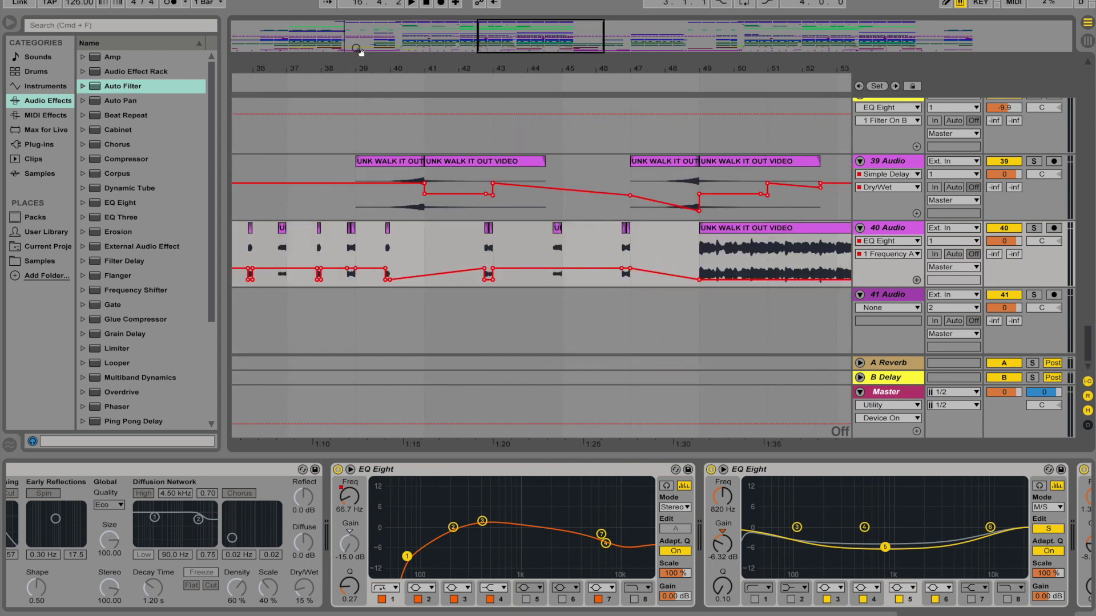
drag(343, 45, 341, 38)
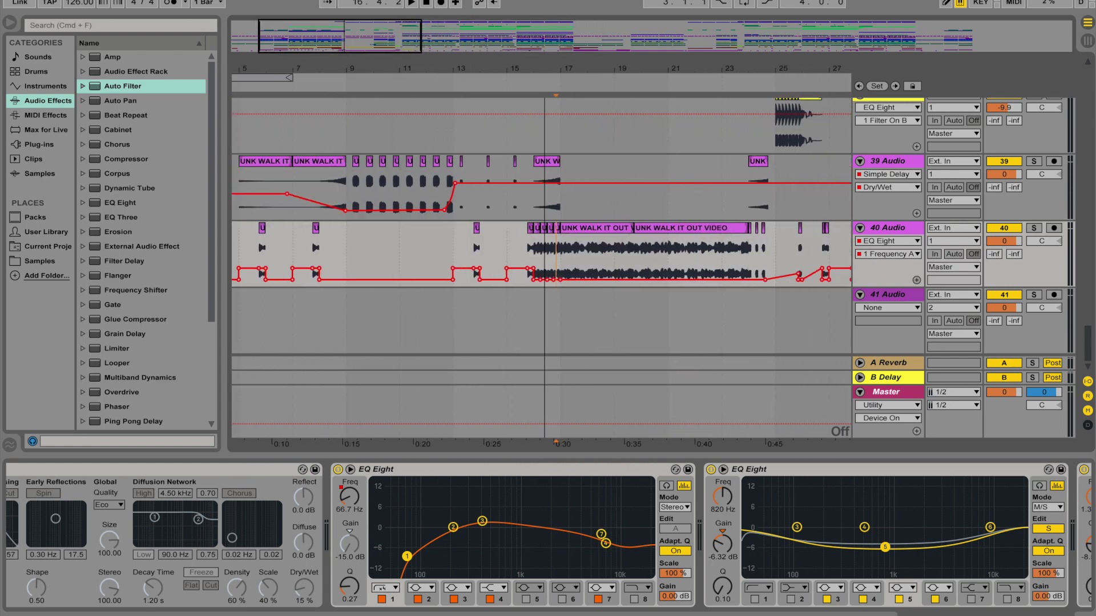
scroll(392, 522, right, 10)
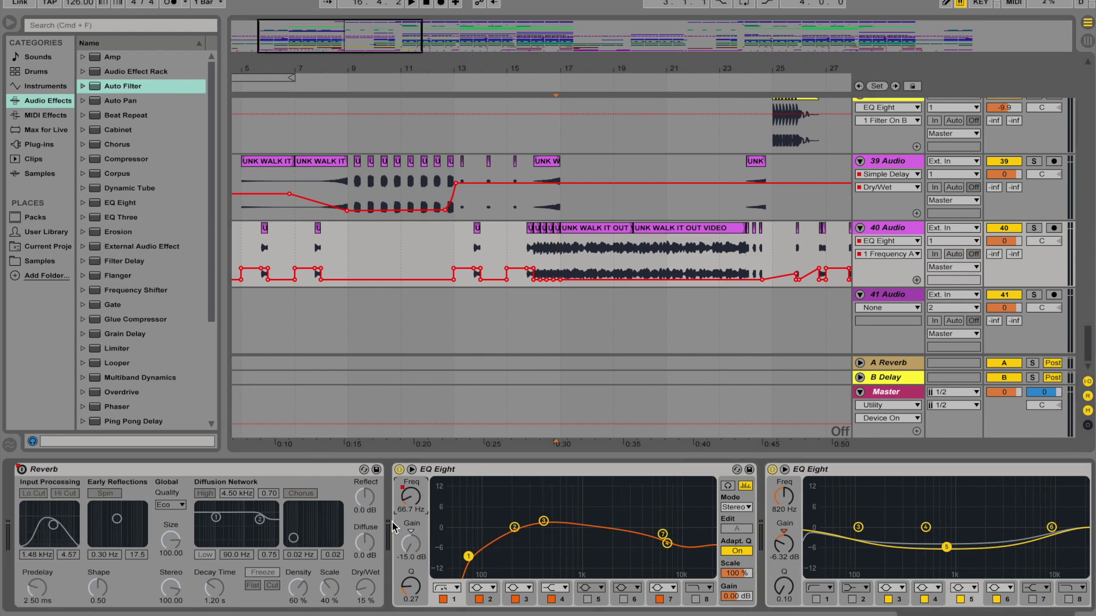
scroll(392, 522, right, 5)
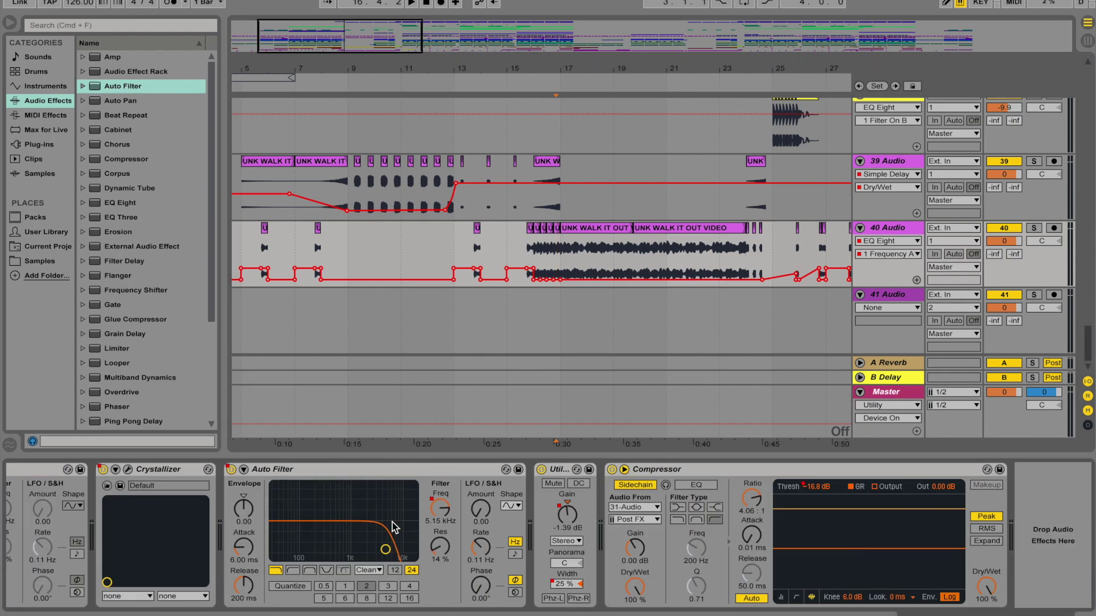
click(376, 408)
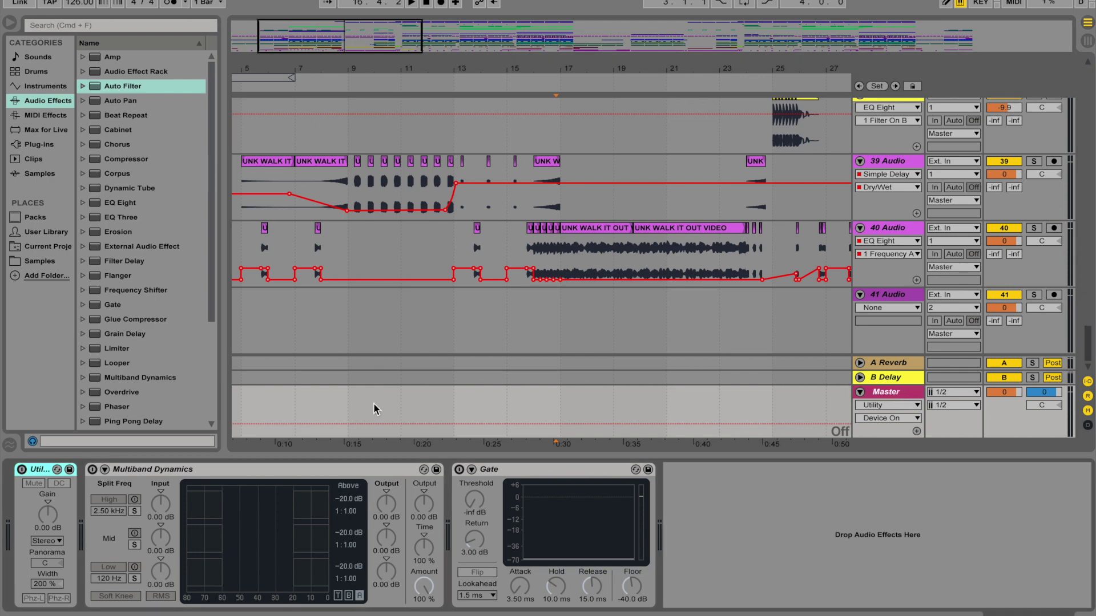
Switch on the Master's Utility at 200 % width and show its Width automation from bar 1
click(22, 471)
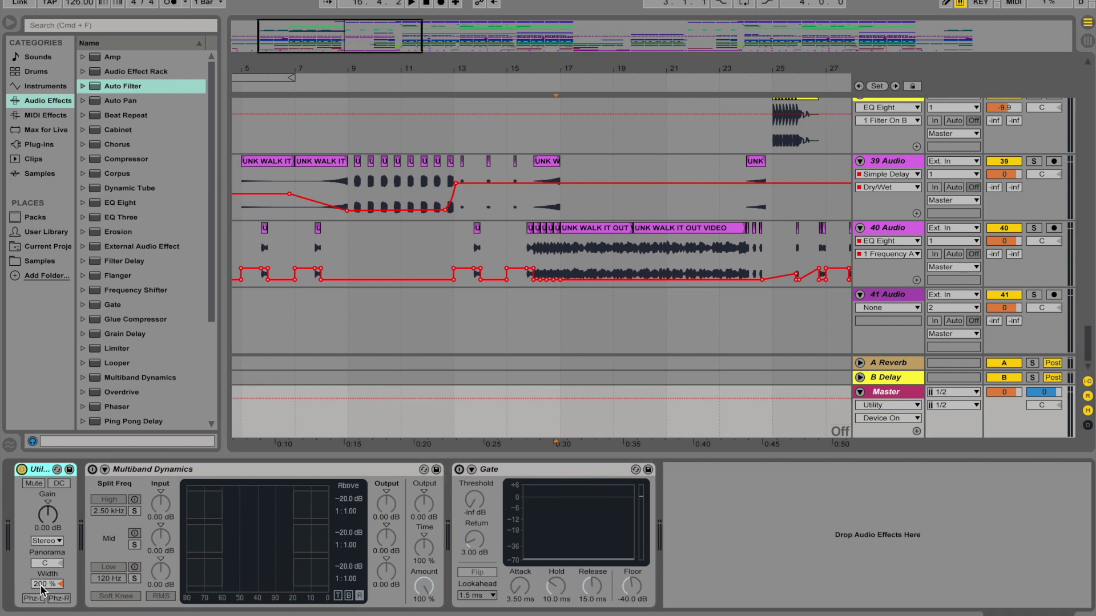
drag(367, 55, 370, 42)
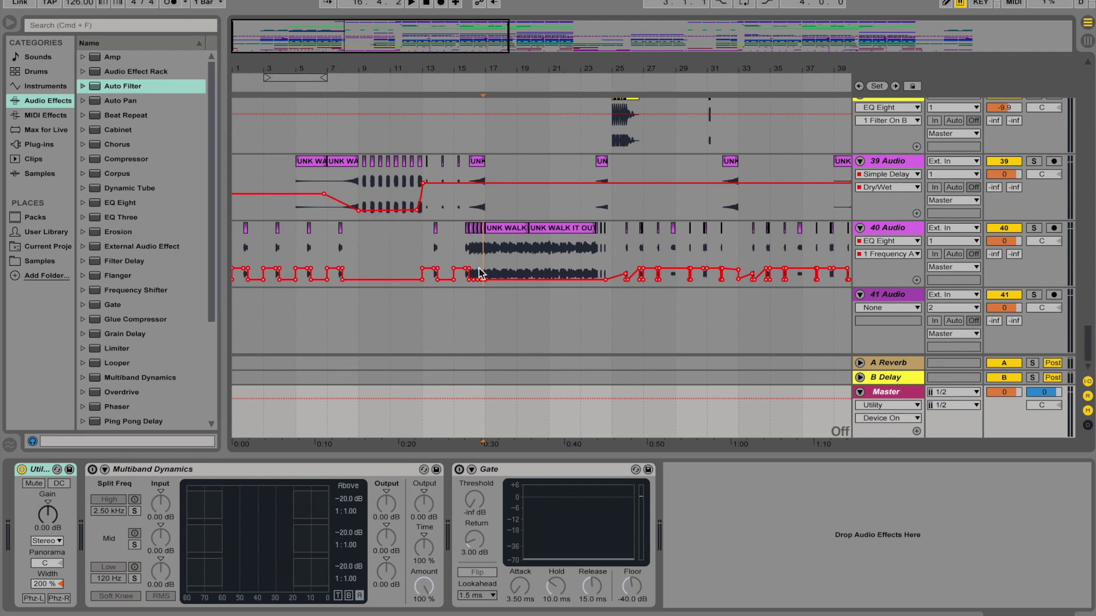
scroll(396, 234, up, 5)
click(42, 589)
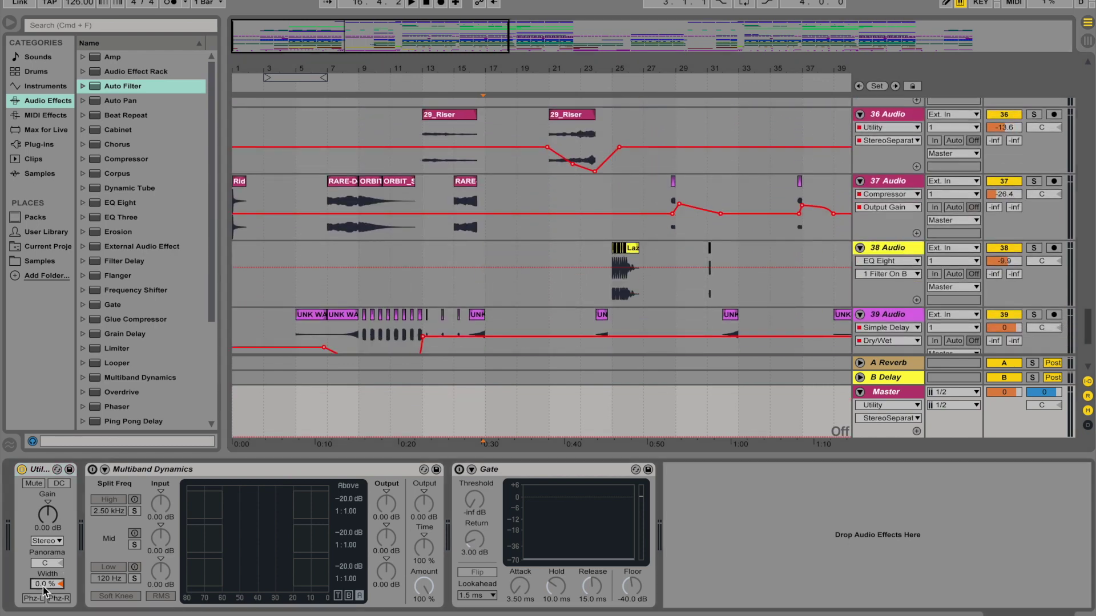
drag(263, 29, 242, 32)
scroll(317, 236, down, 3)
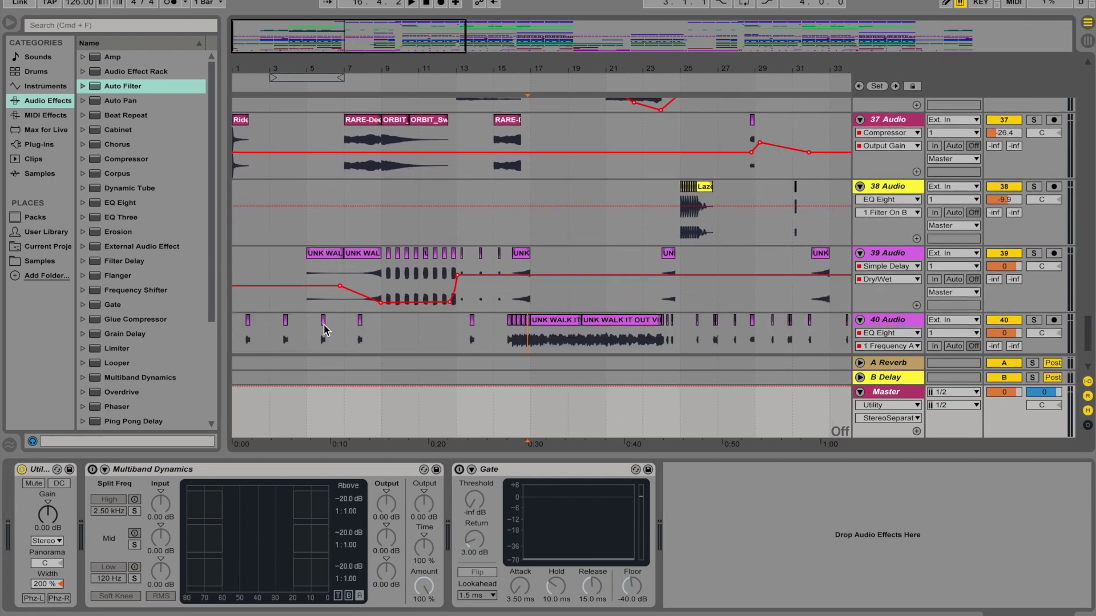
scroll(547, 327, down, 1)
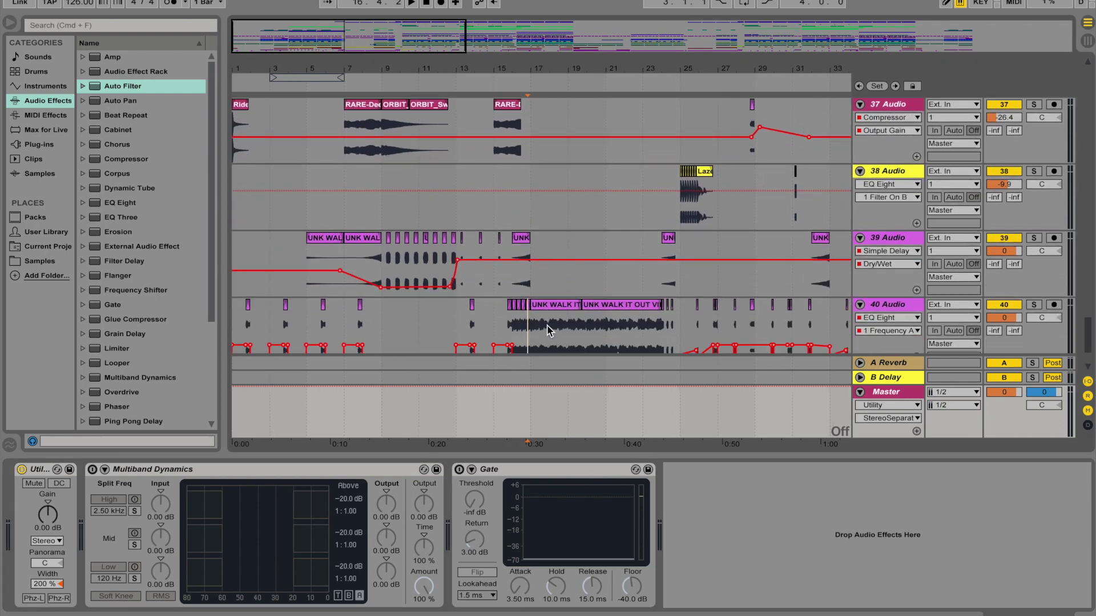
scroll(547, 326, down, 2)
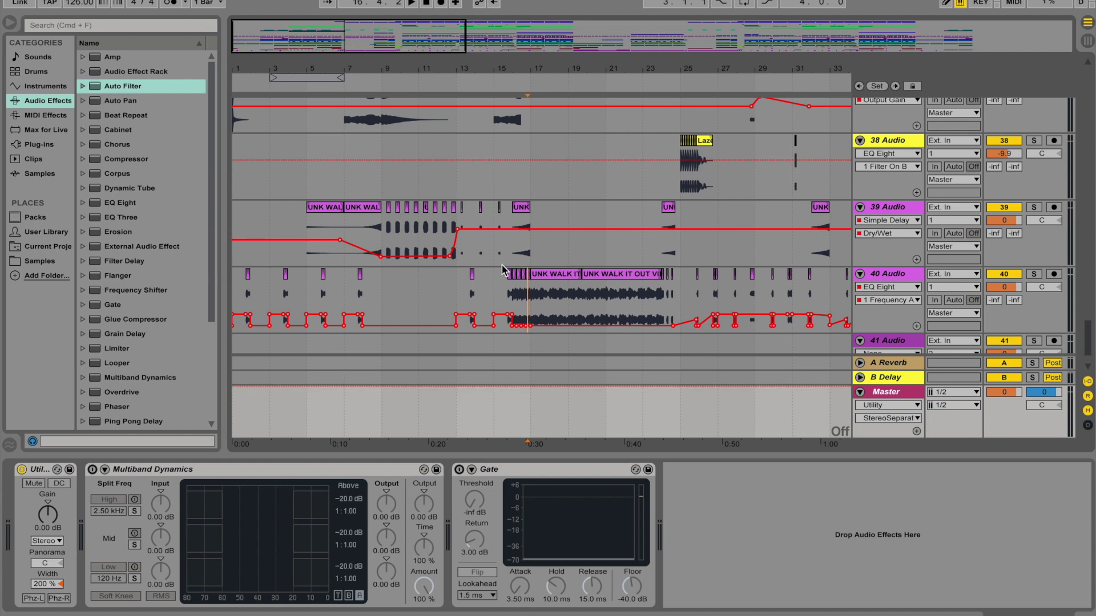
scroll(504, 268, down, 2)
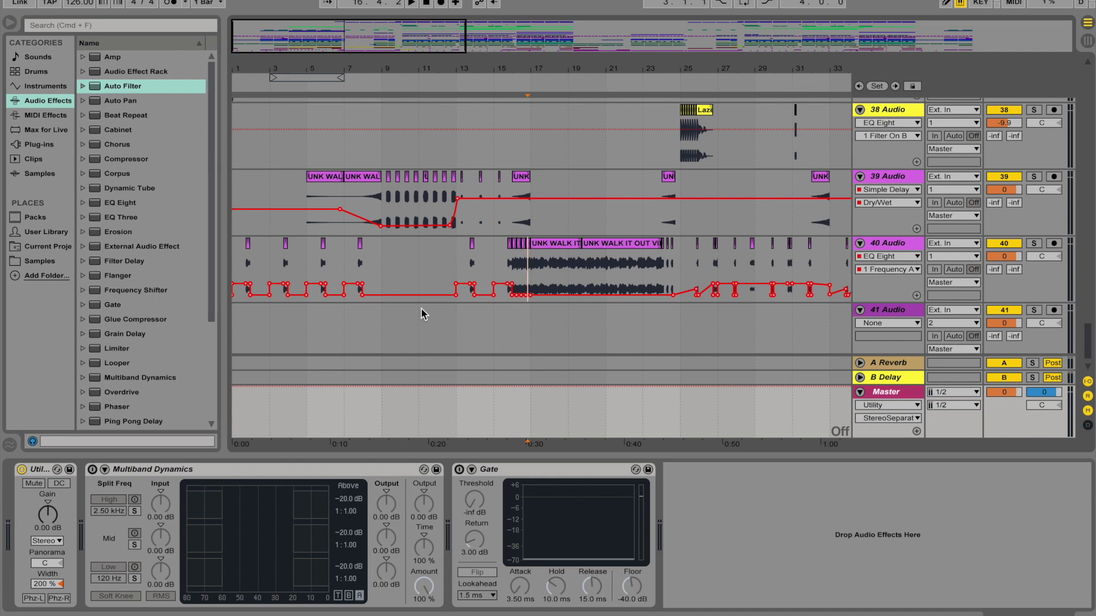
scroll(494, 318, up, 2)
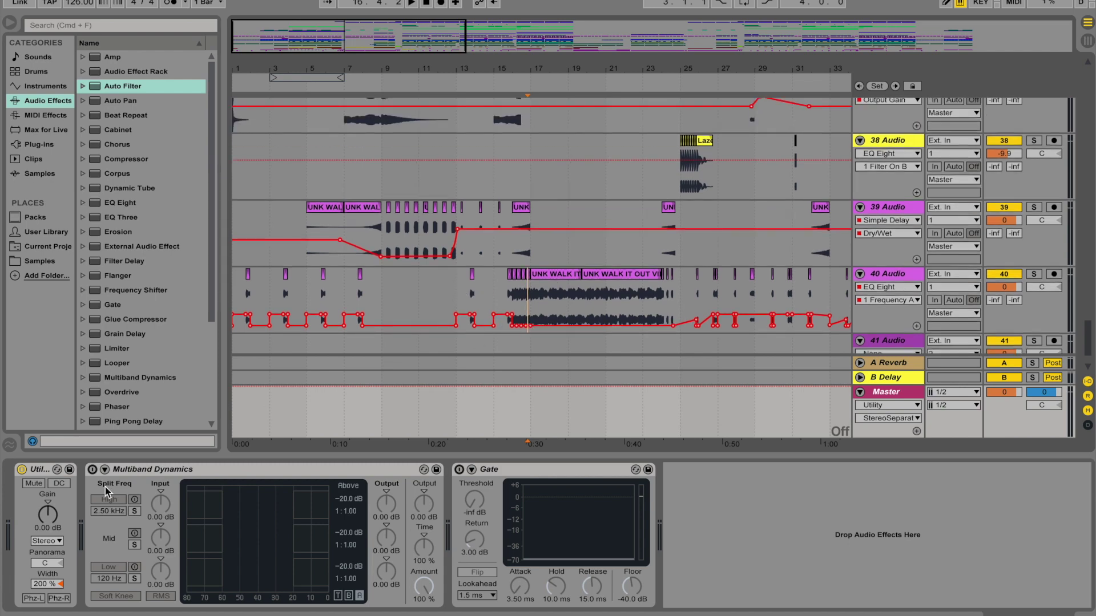
drag(46, 586, 47, 591)
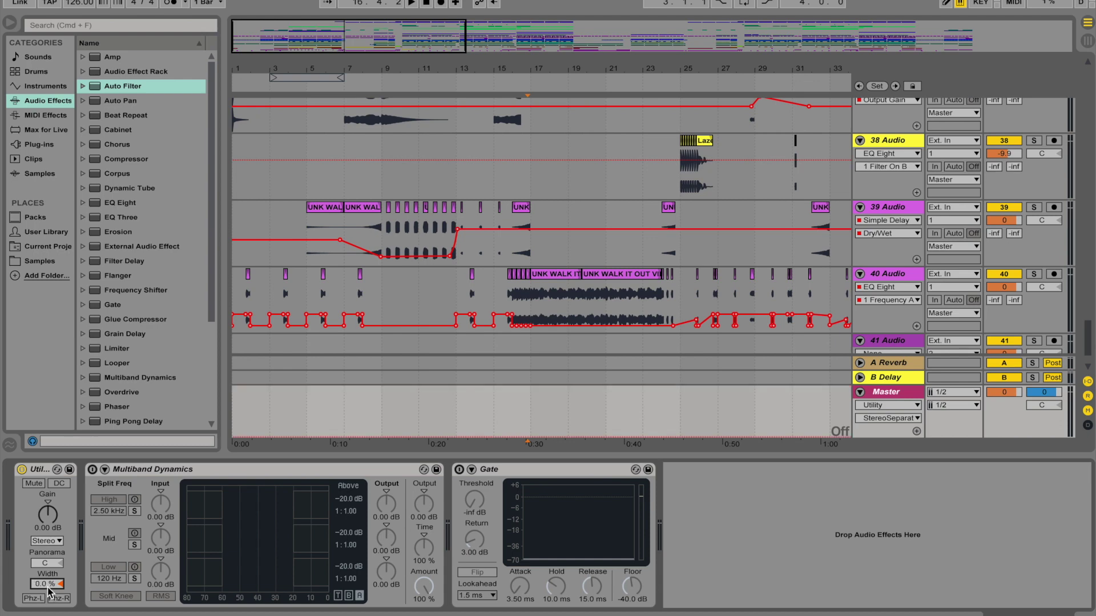
drag(48, 588, 48, 531)
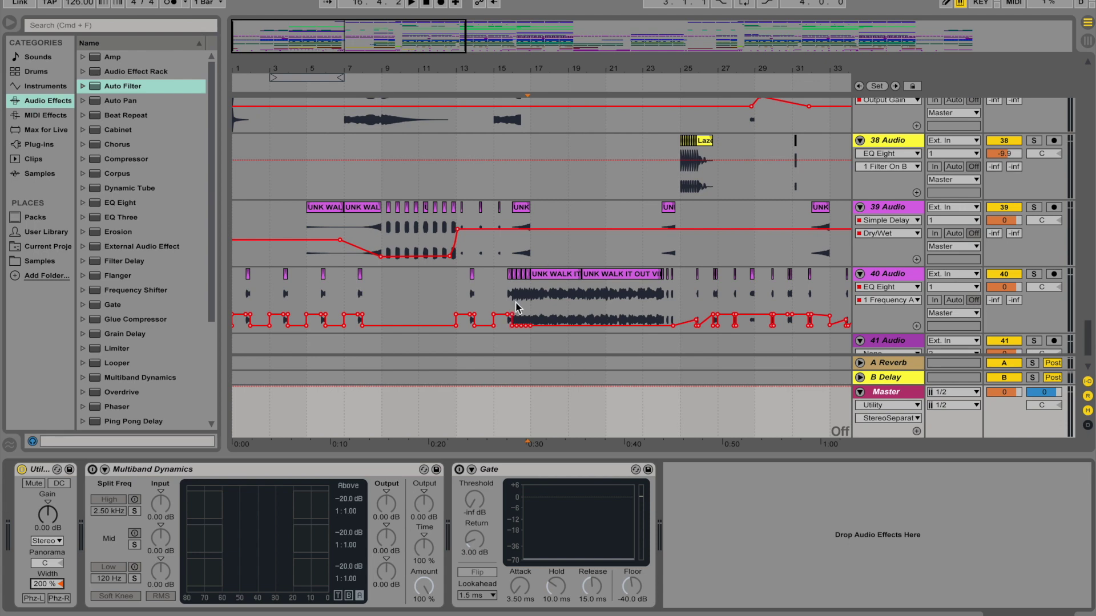
scroll(504, 338, up, 10)
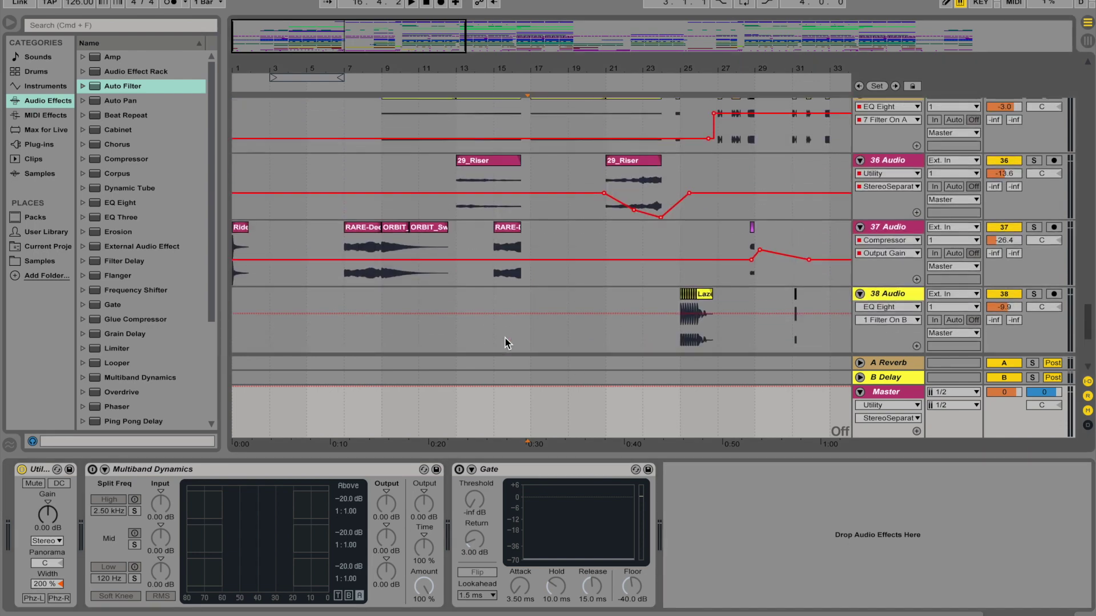
scroll(504, 343, down, 10)
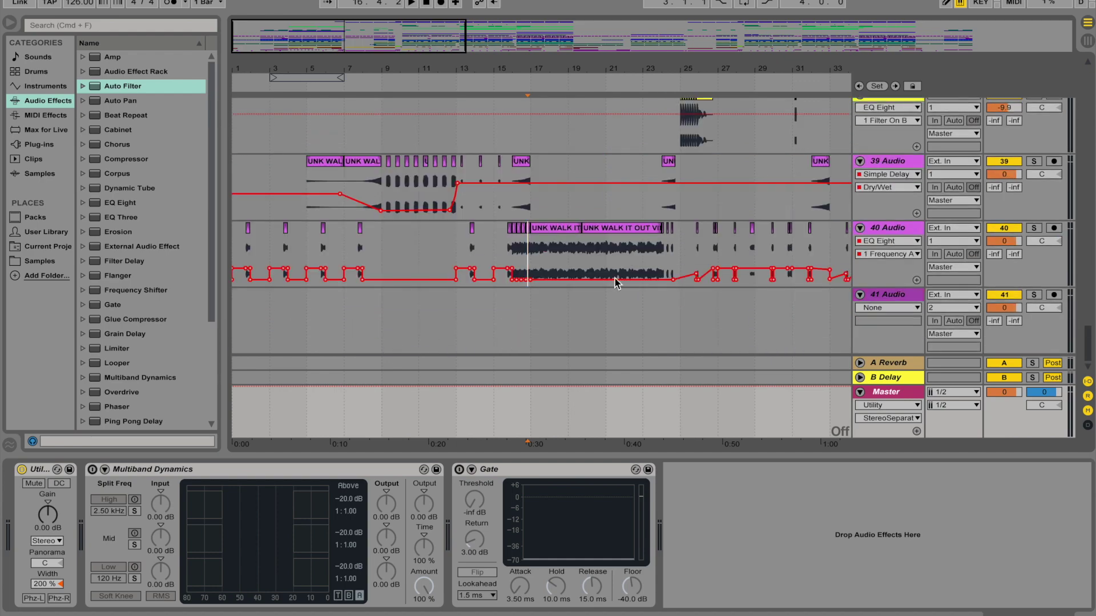
Show track 40's Utility gain and Auto Filter frequency automation lanes
click(860, 255)
scroll(535, 545, left, 10)
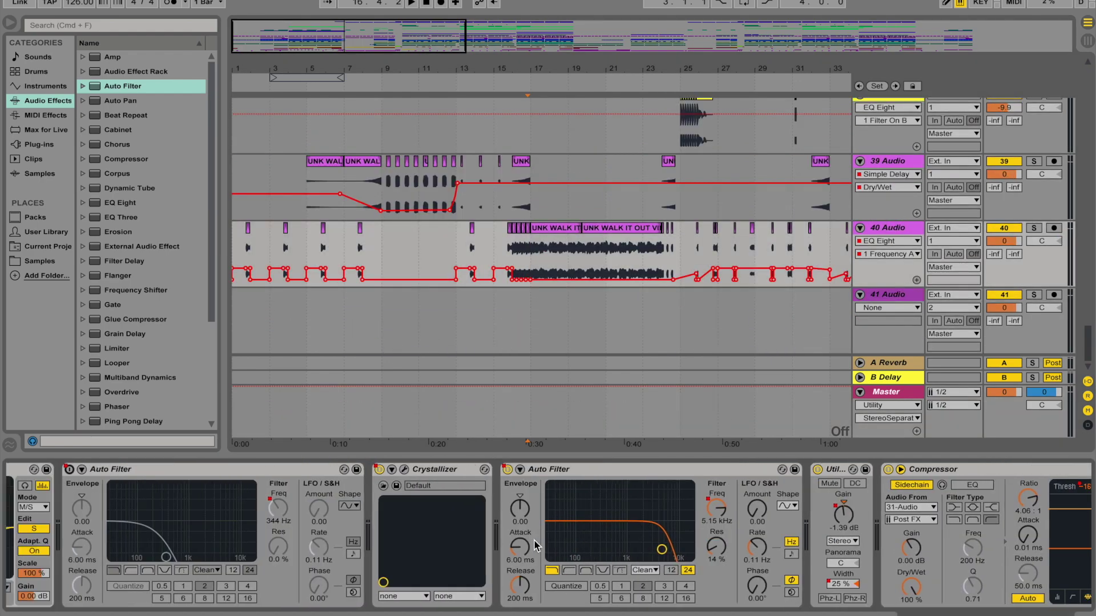
scroll(535, 545, right, 10)
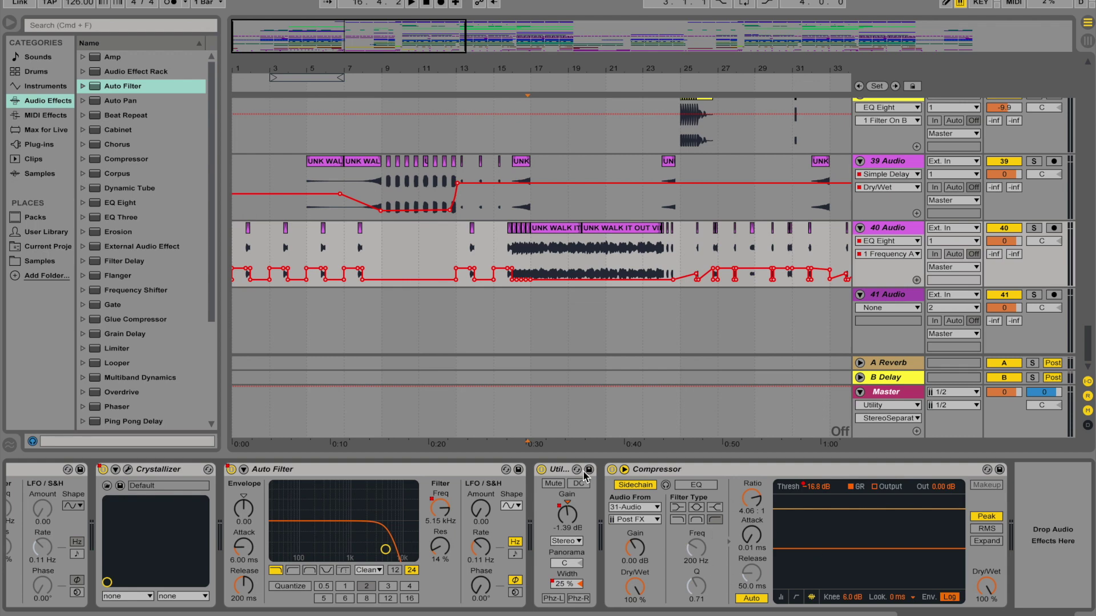
click(567, 528)
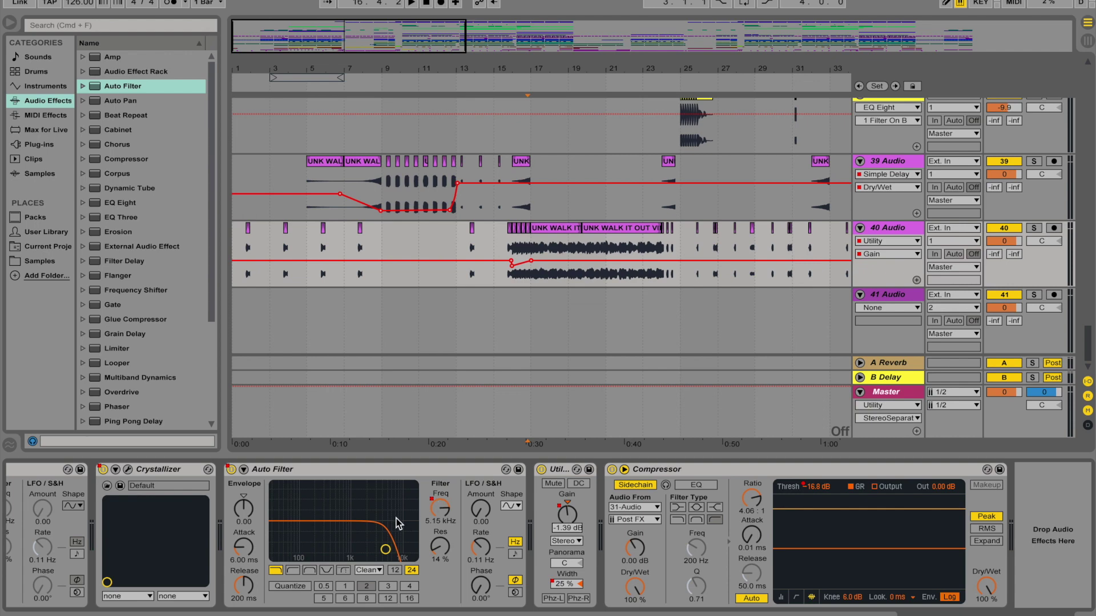
click(440, 507)
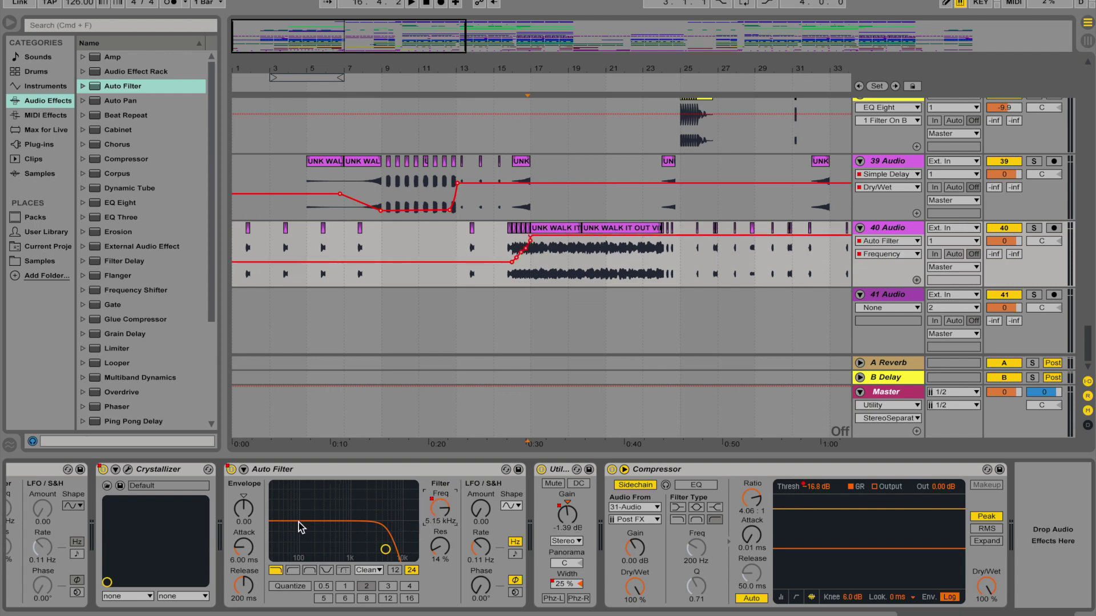
Review track 40's Crystallizer in its plug-in window, then close it
scroll(301, 528, left, 5)
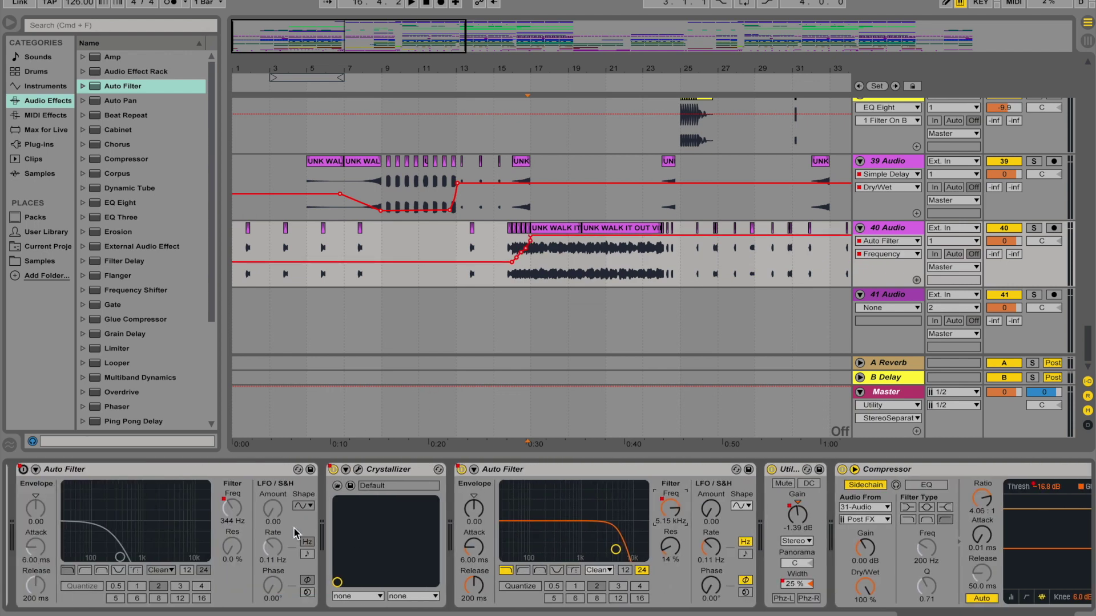
click(358, 469)
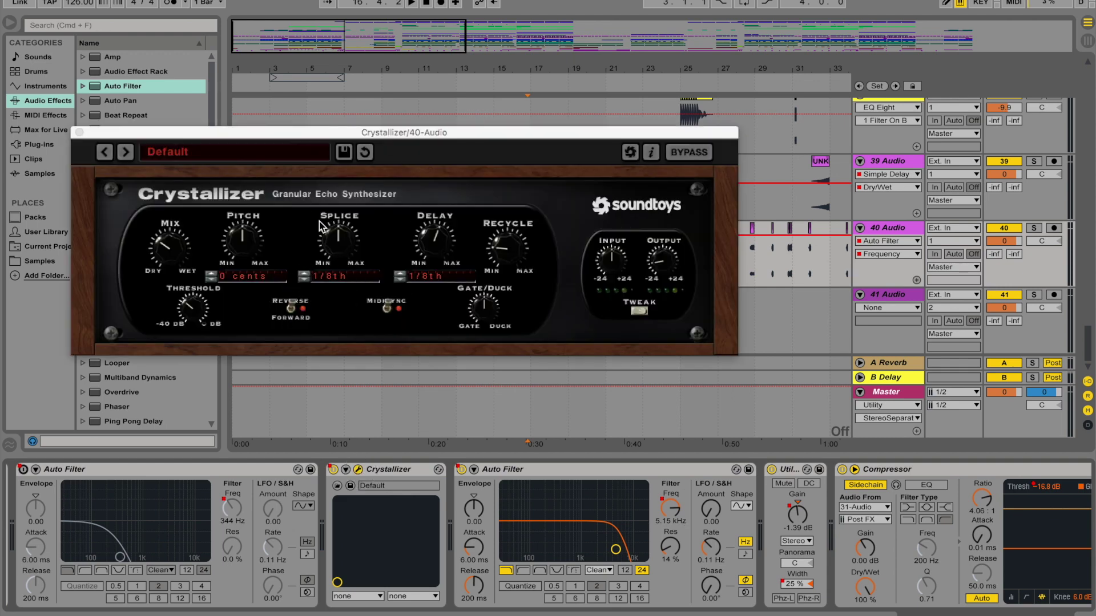
click(79, 133)
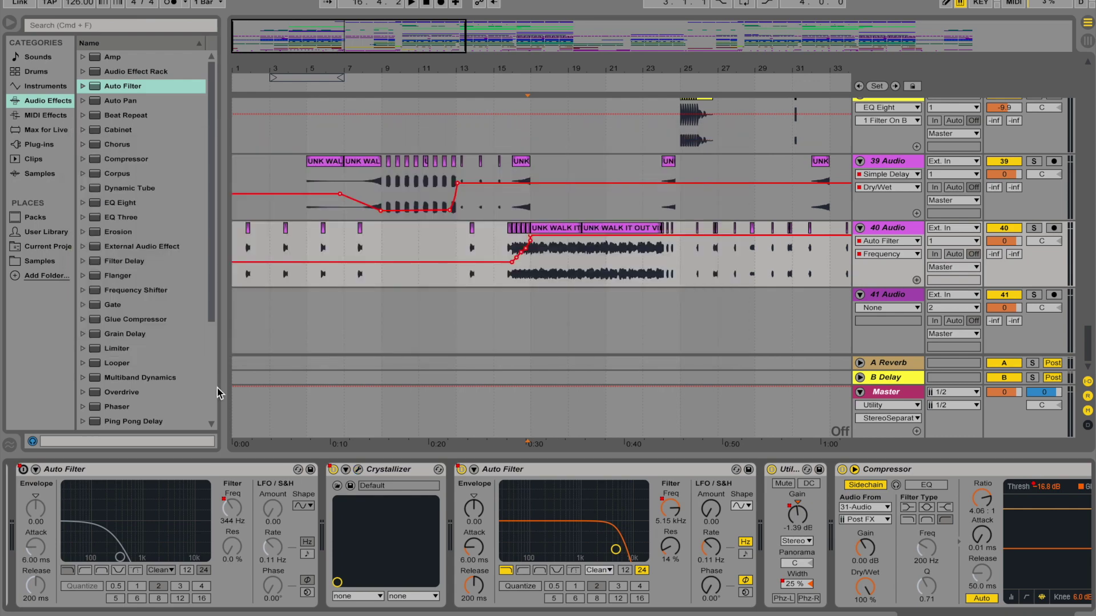
Switch track 40's Reverb on and re-enable its recorded on/off automation
scroll(230, 530, left, 5)
scroll(230, 531, left, 8)
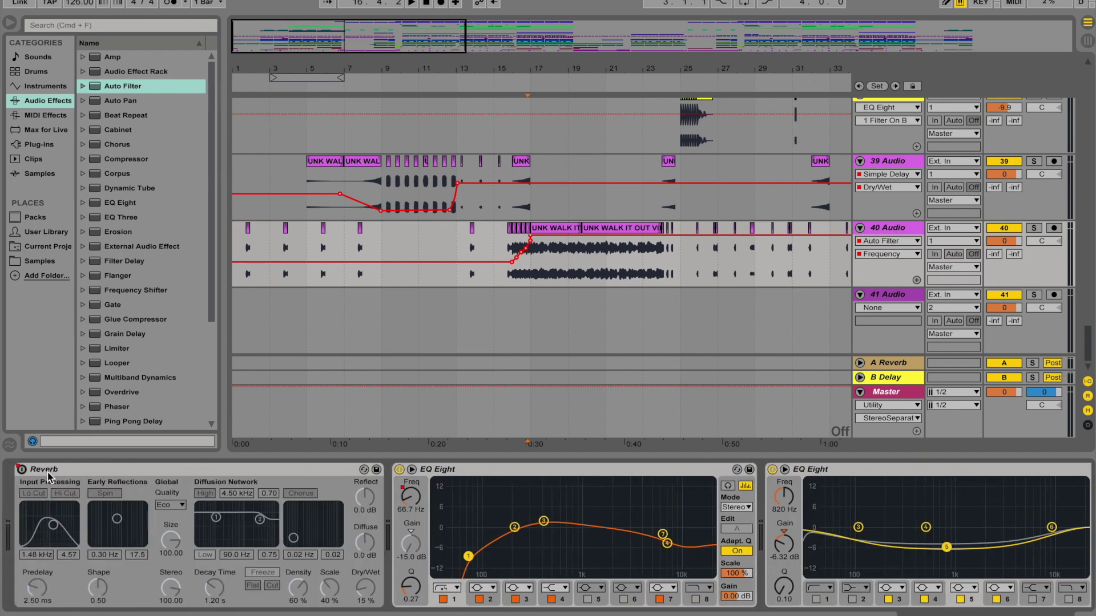
click(49, 478)
click(21, 469)
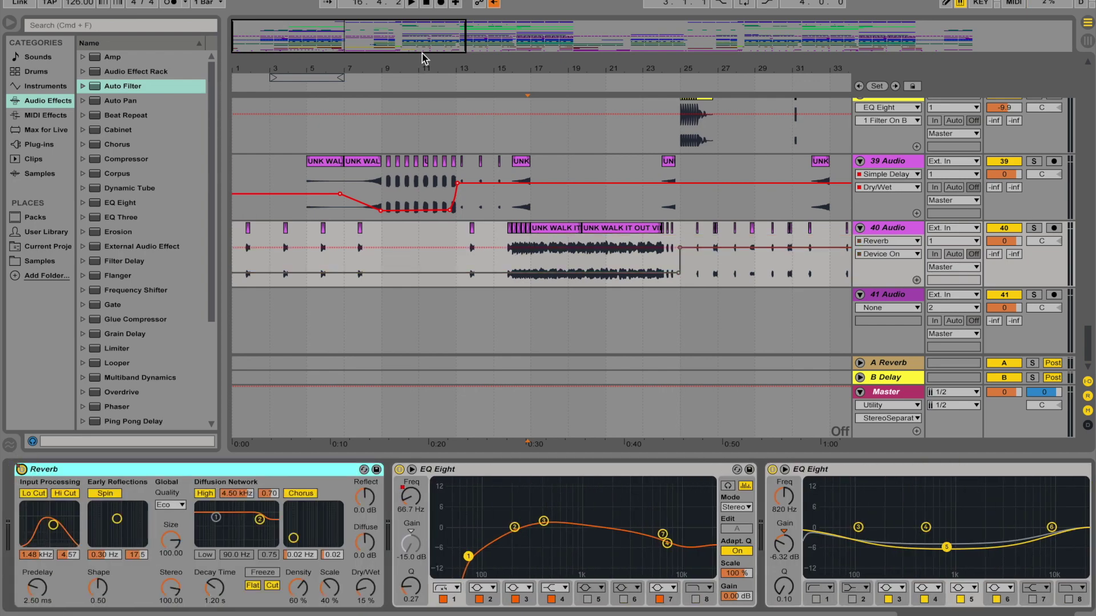
click(498, 5)
Show track 40's Crystallizer, Auto Filter and Compressor again and list installed Plug-ins in the browser
drag(305, 48, 352, 47)
scroll(369, 179, left, 3)
scroll(369, 180, up, 5)
scroll(369, 182, down, 5)
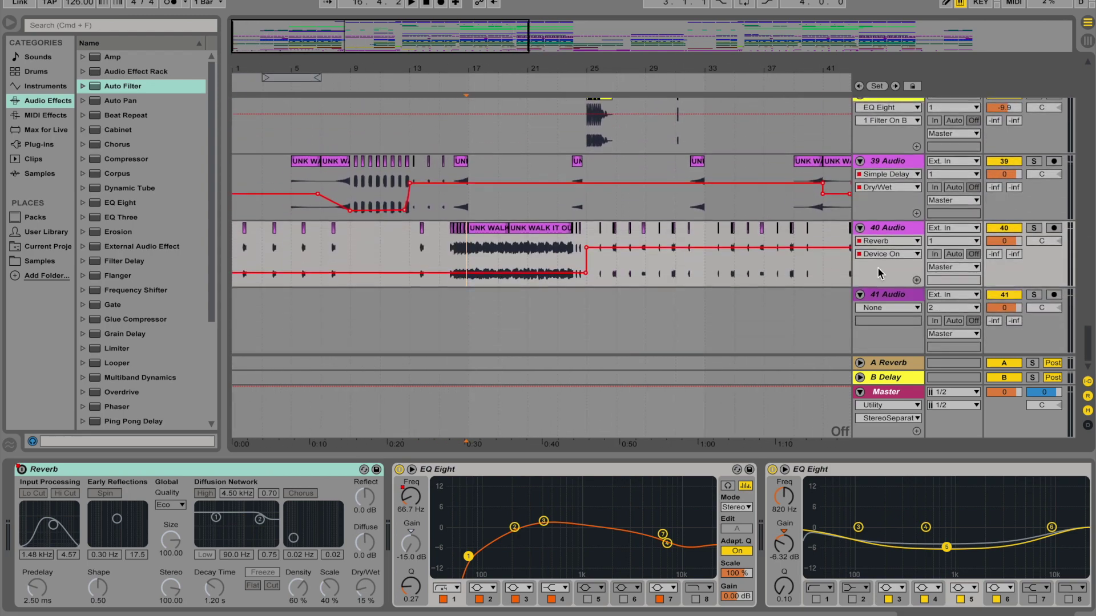
click(449, 309)
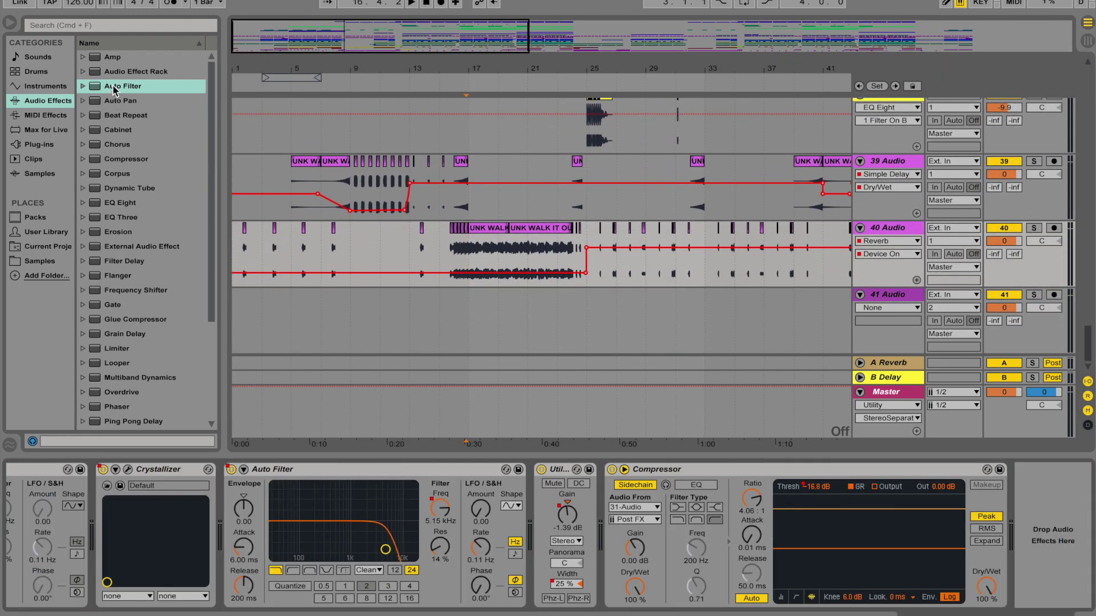
click(60, 145)
Insert Trackspacer from the plug-ins folder on track 40 between Utility and Compressor
click(84, 61)
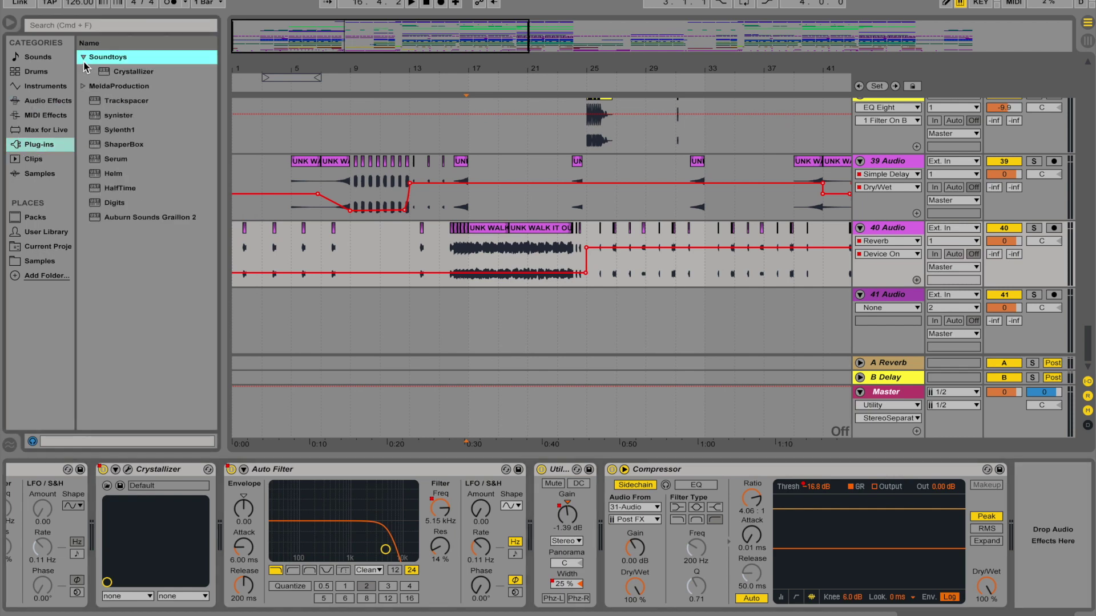
drag(124, 105, 591, 540)
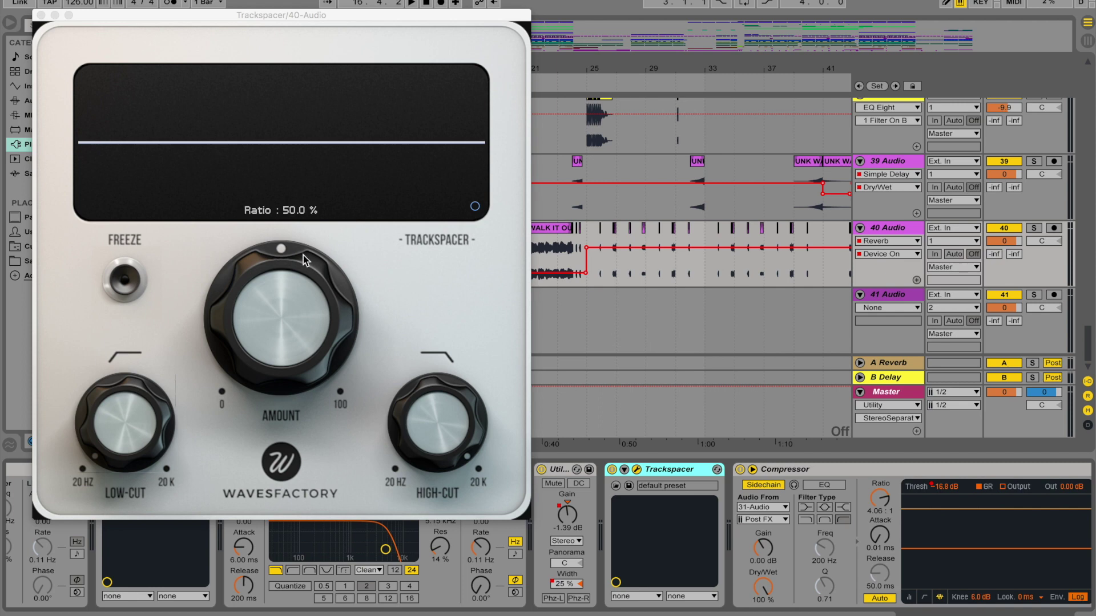
drag(304, 19, 477, 22)
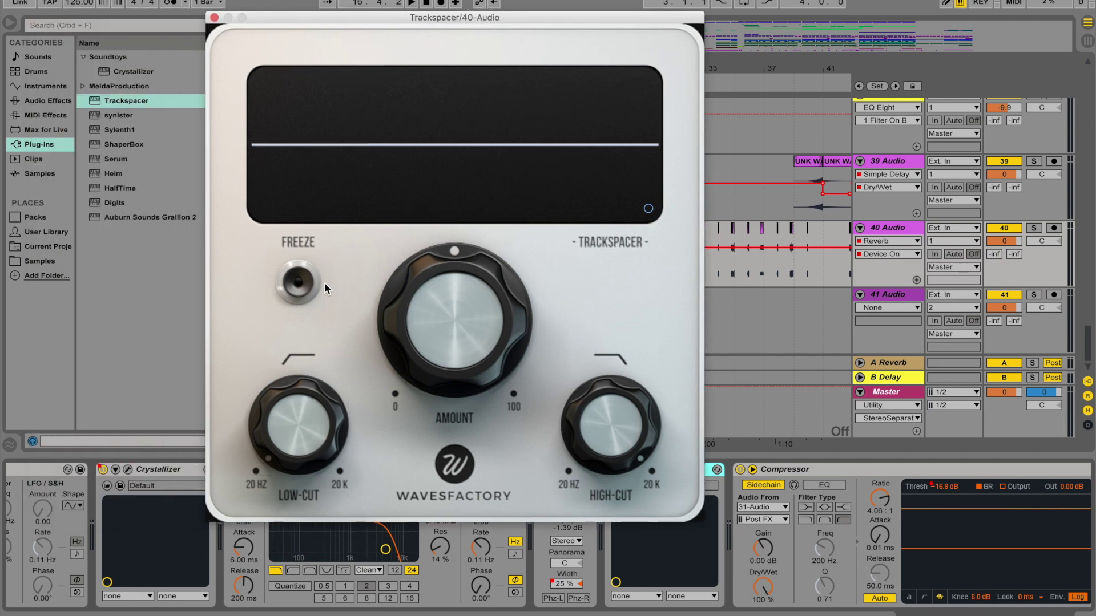
Set Trackspacer's amount to about 39.7% and low cut to about 149 Hz, then close its window
mouse_move(430, 275)
mouse_move(436, 274)
drag(450, 294, 425, 375)
mouse_move(292, 442)
drag(292, 442, 268, 525)
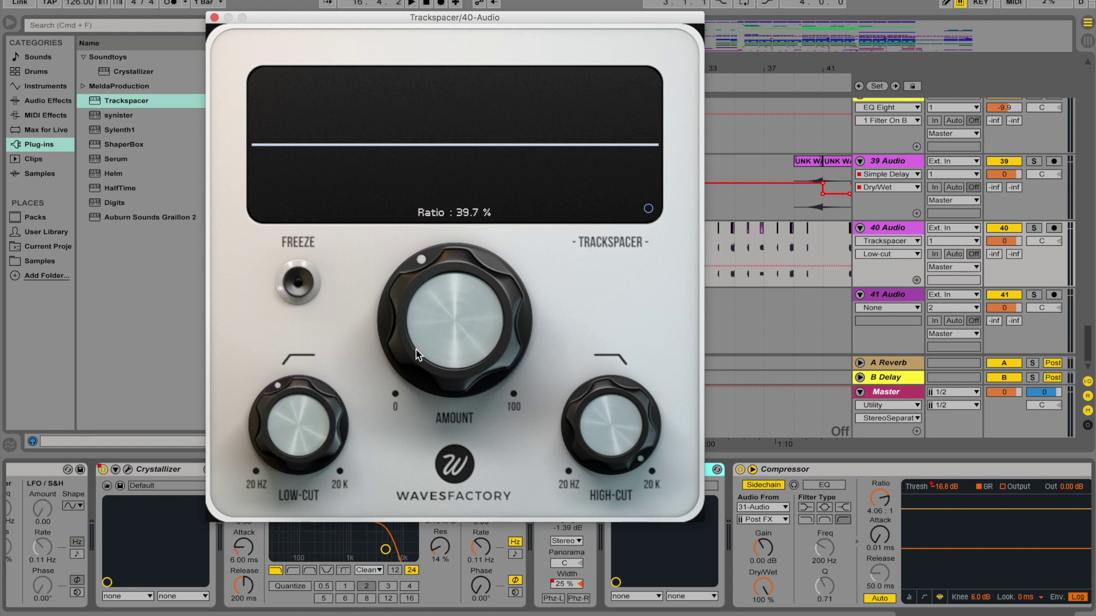
click(214, 17)
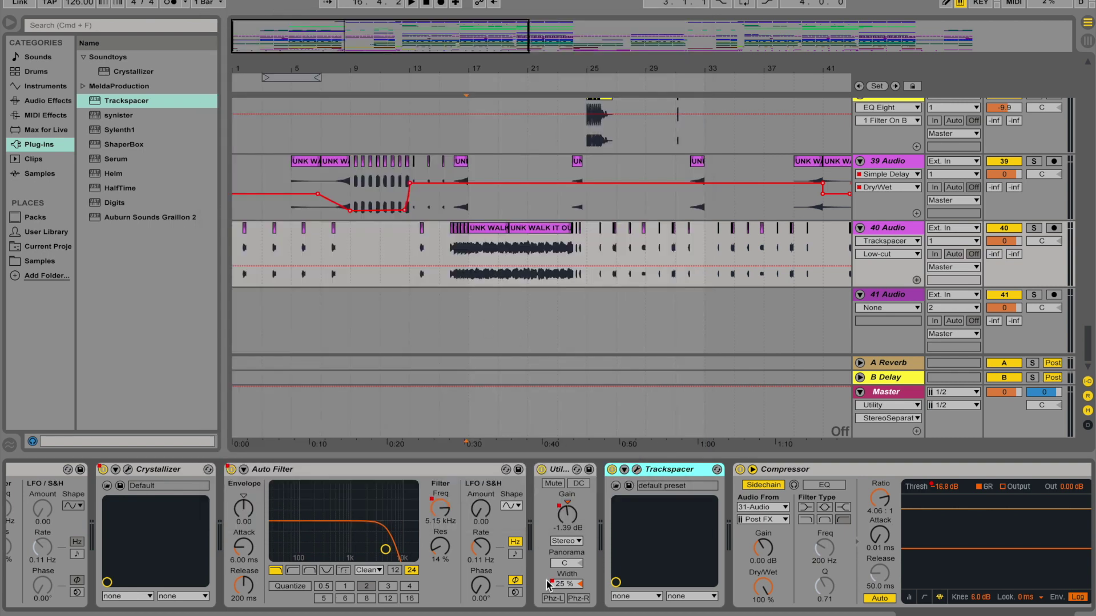
Switch on the Master's Multiband Dynamics and briefly audition its High and Mid bands solo
click(894, 399)
click(92, 469)
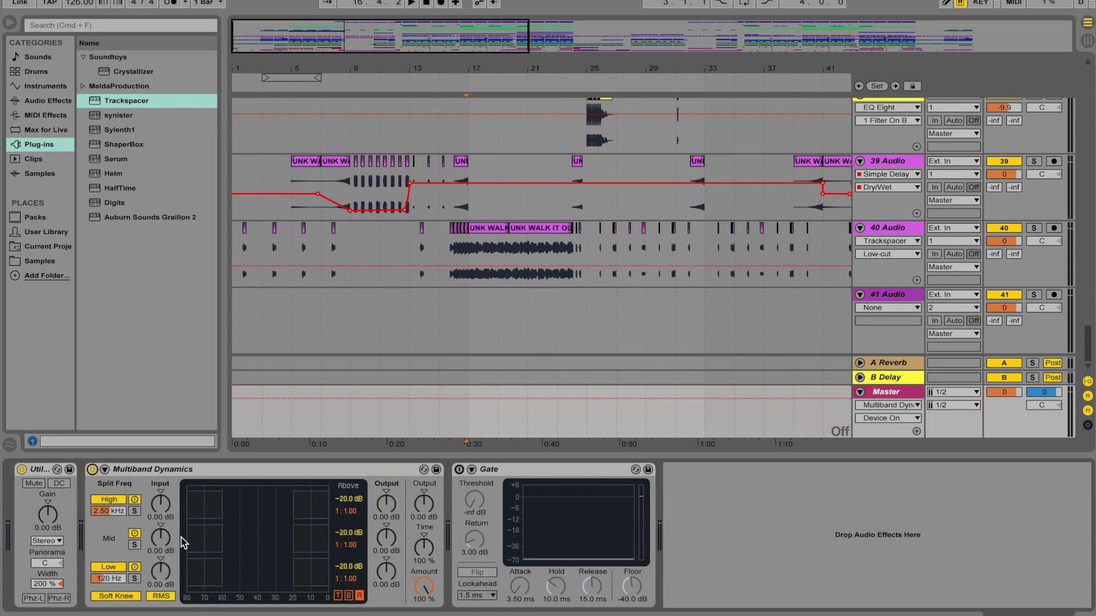
click(137, 510)
click(137, 545)
click(135, 544)
Open track 40's 'UNK WALK IT OUT' clip around bars 13–33, then return to its device chain
drag(410, 27, 398, 88)
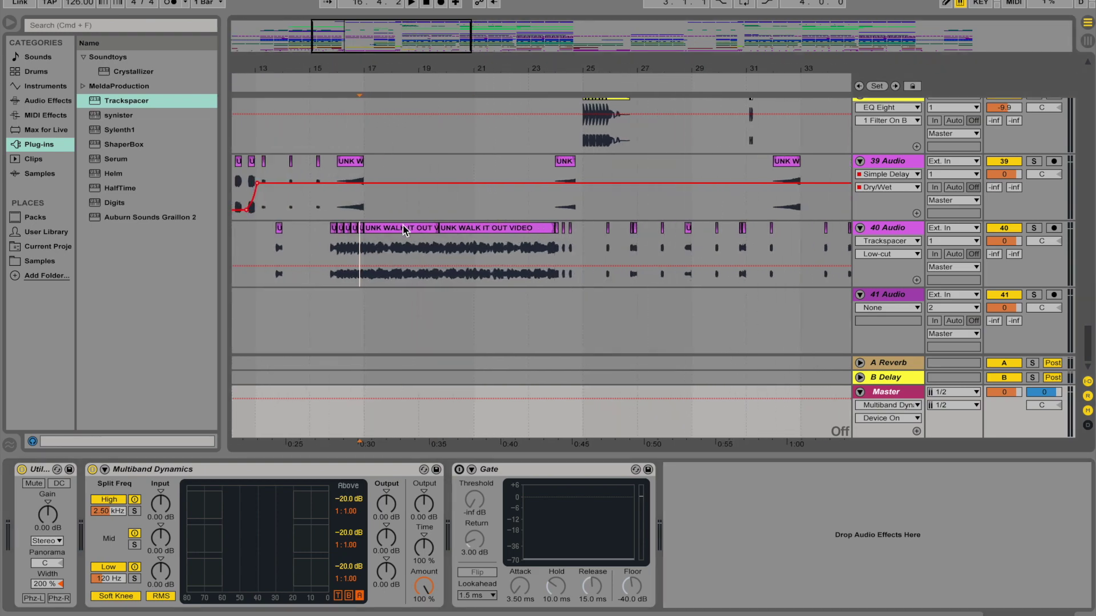
double_click(401, 227)
click(886, 231)
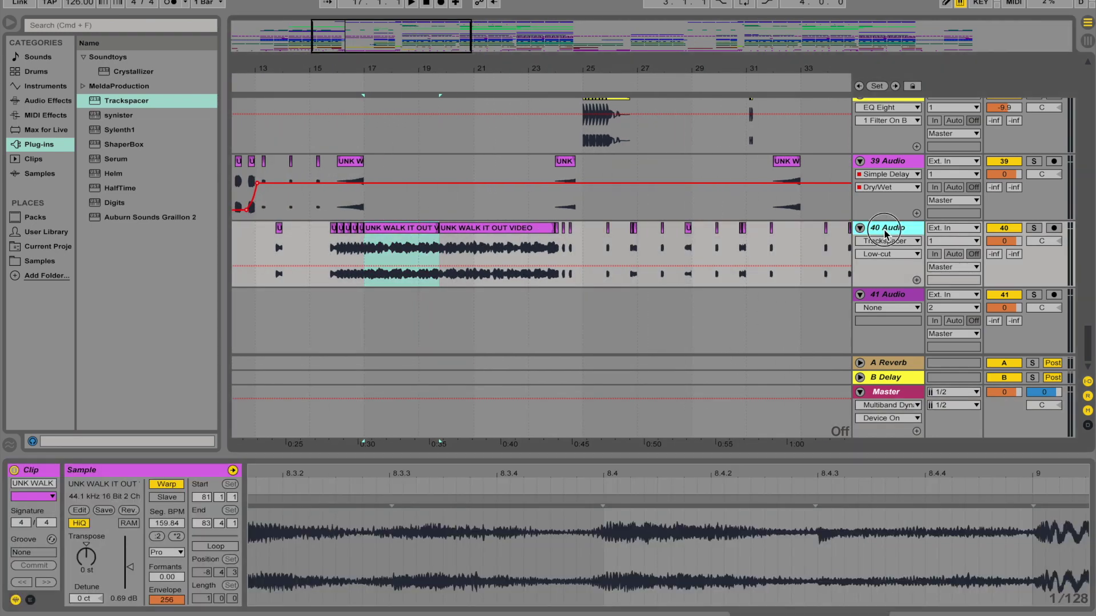
Look over track 23's effects, then the Master's Utility, Multiband Dynamics and Gate
scroll(613, 562, up, 5)
scroll(615, 562, up, 3)
scroll(482, 315, up, 15)
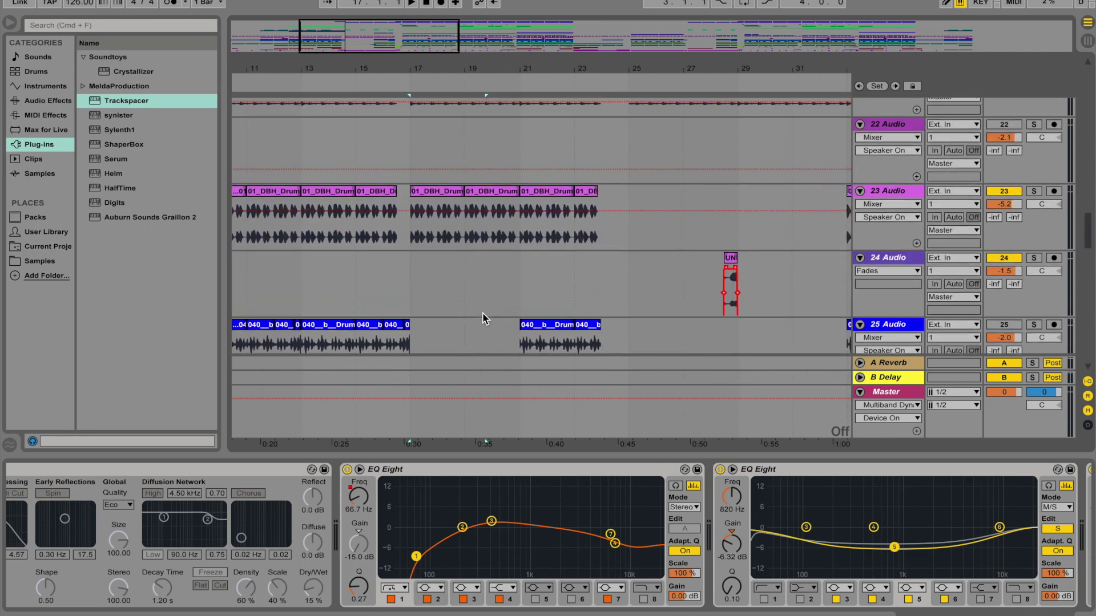
click(904, 191)
scroll(903, 190, up, 5)
scroll(904, 190, up, 10)
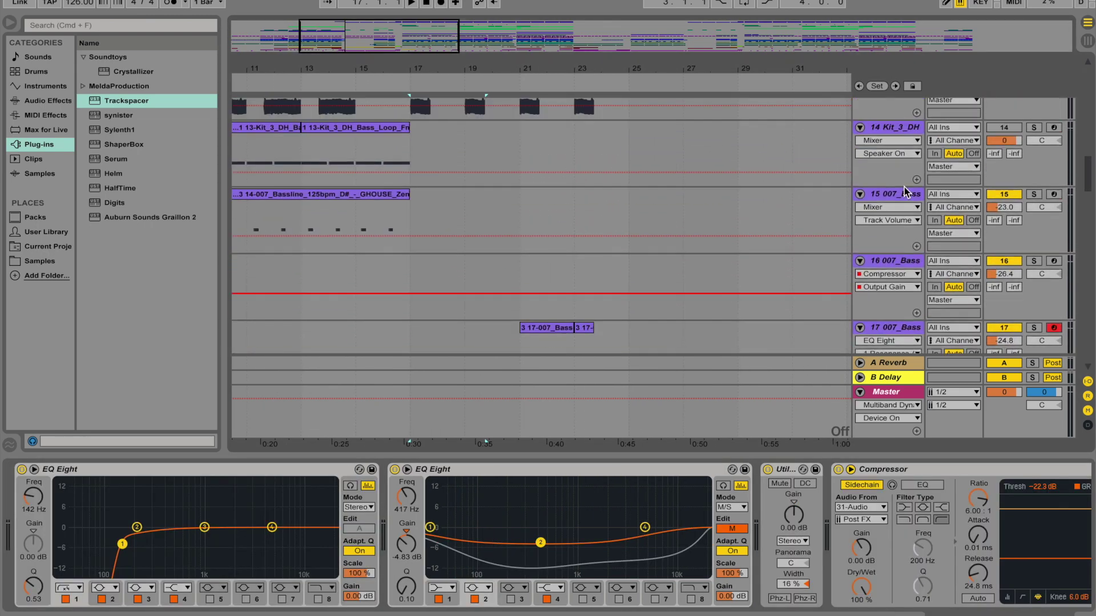
scroll(903, 200, down, 20)
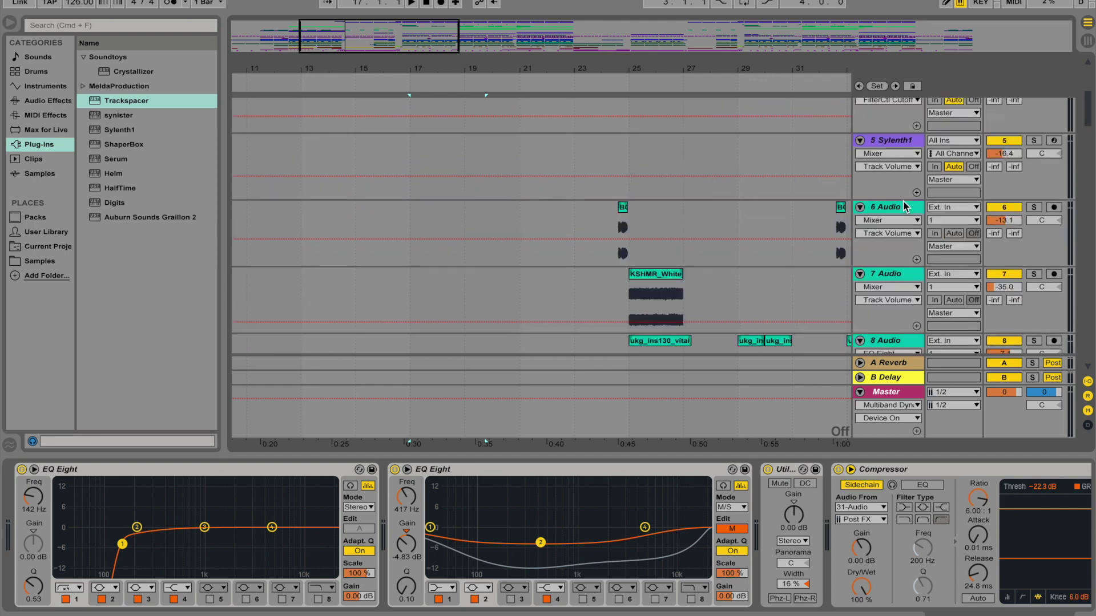
click(909, 399)
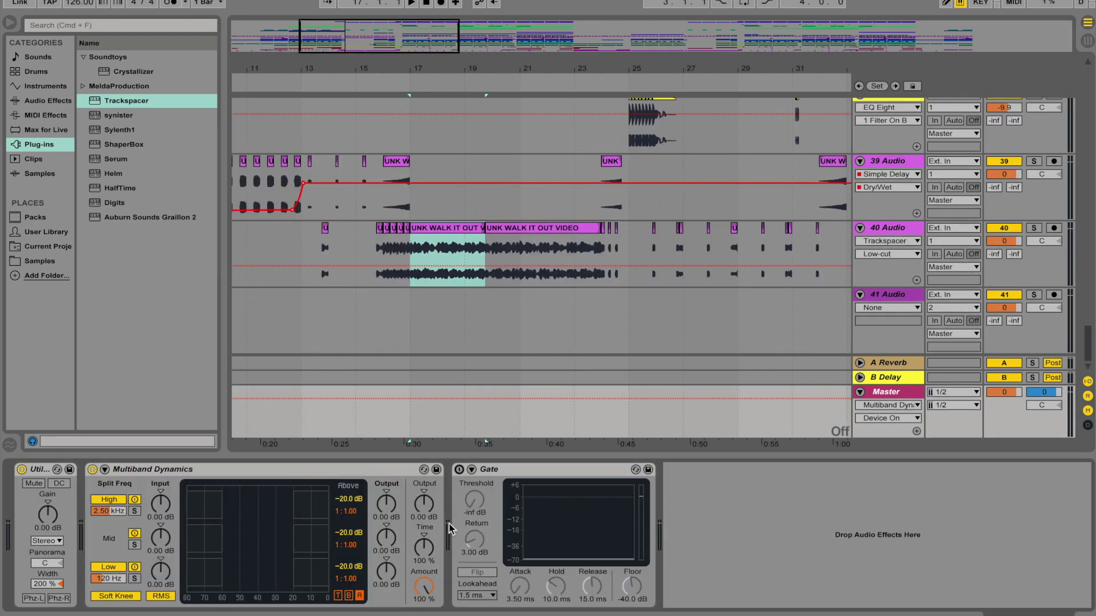
Zoom out to about bars 5–61 and bring up track 40's Reverb and two EQ Eights
drag(321, 27, 327, 37)
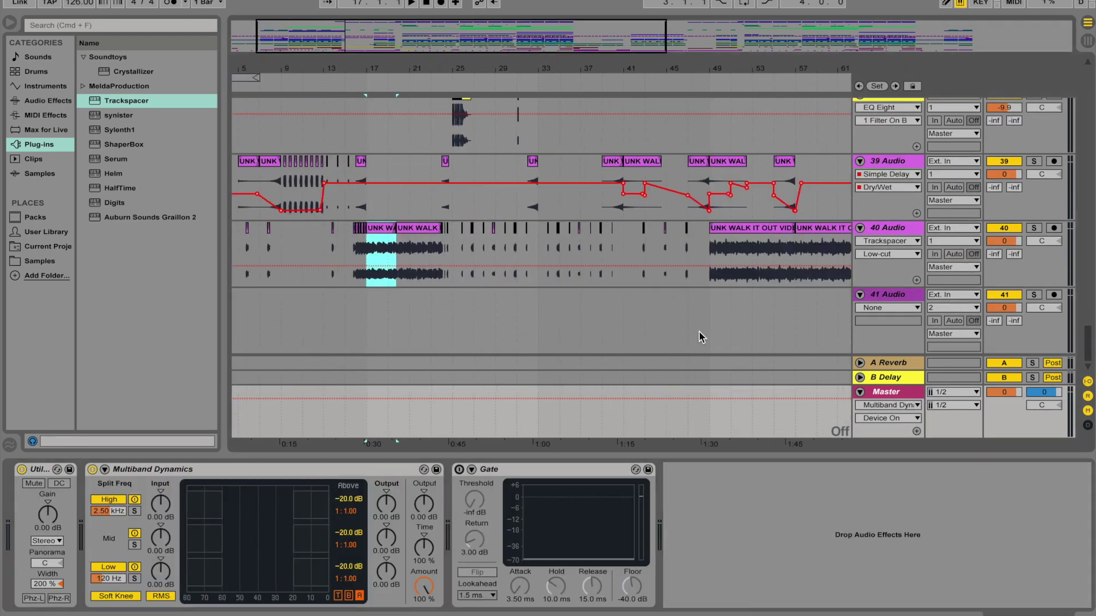
scroll(515, 242, left, 3)
click(884, 227)
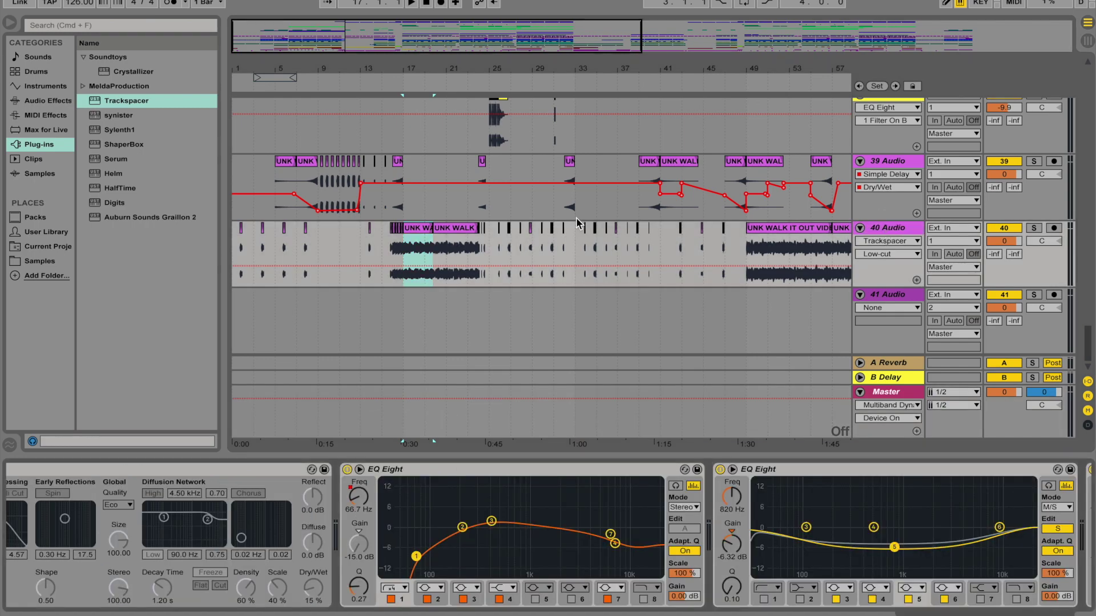
scroll(576, 218, up, 10)
scroll(576, 219, right, 2)
scroll(576, 217, up, 5)
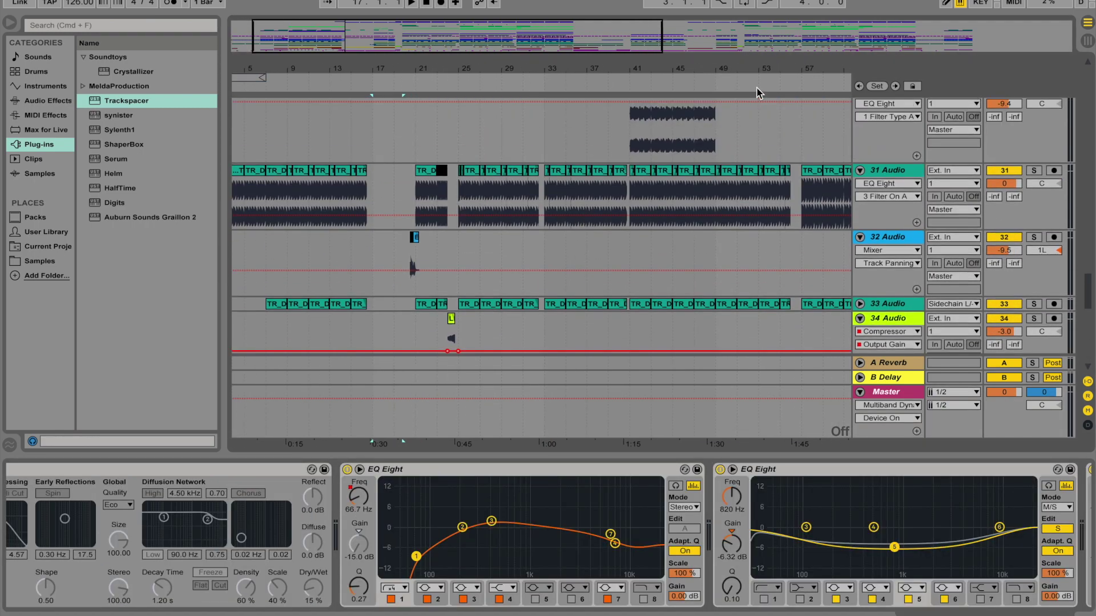